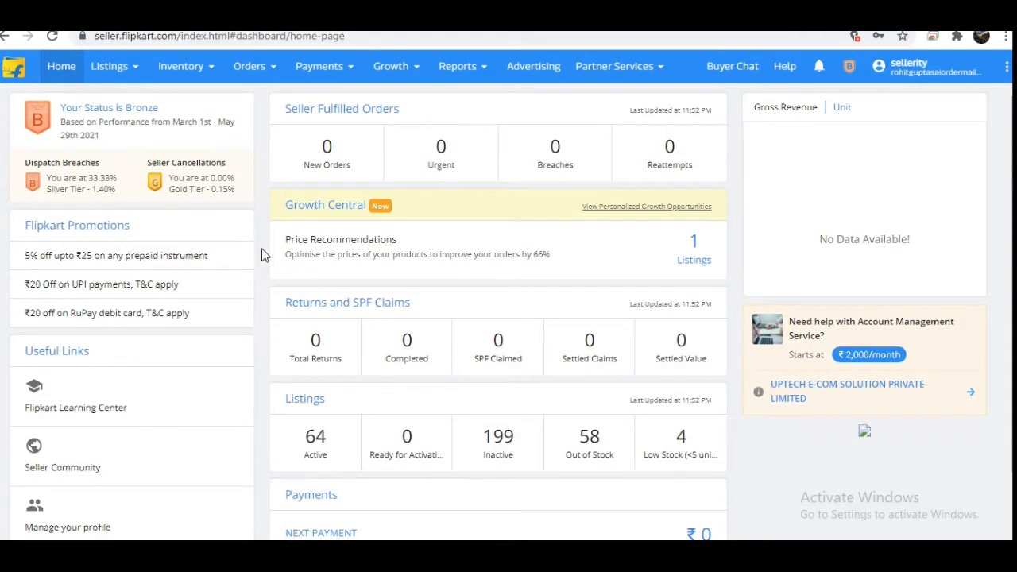
Step: Start adding a new single listing to the seller account
{"action": "mouse_move", "coordinate": [136, 83]}
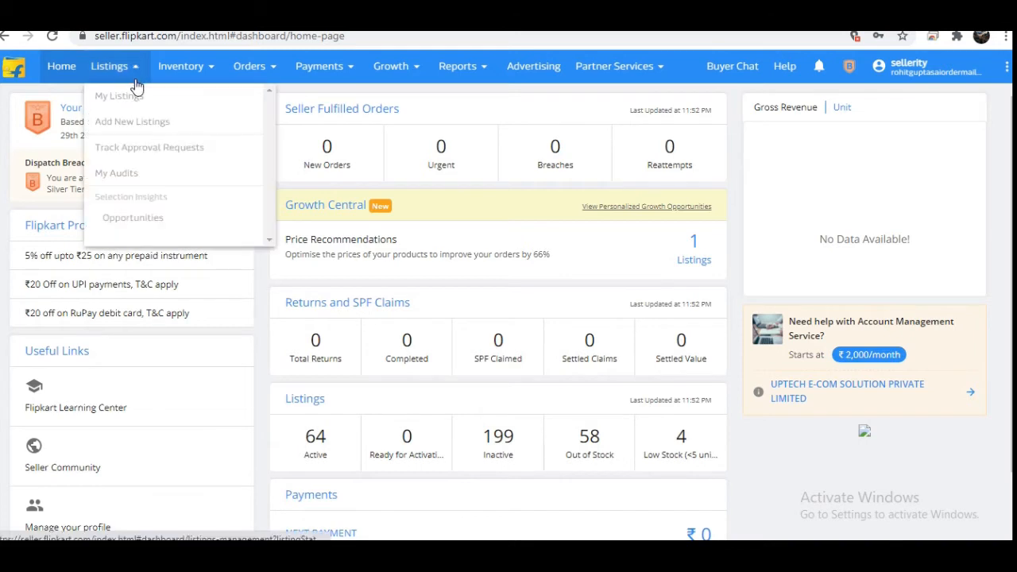
{"action": "left_click", "coordinate": [134, 123]}
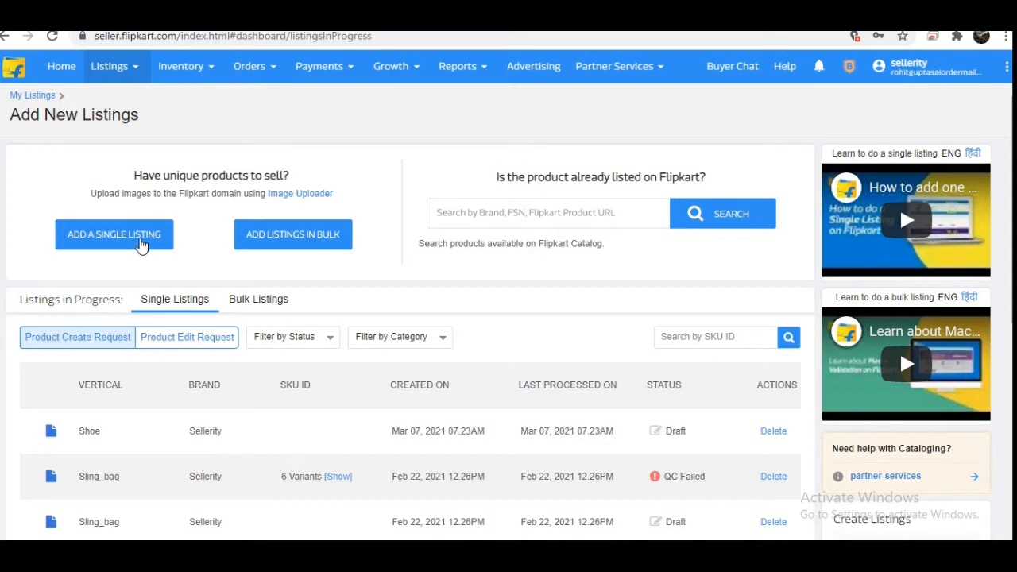
{"action": "left_click", "coordinate": [140, 245]}
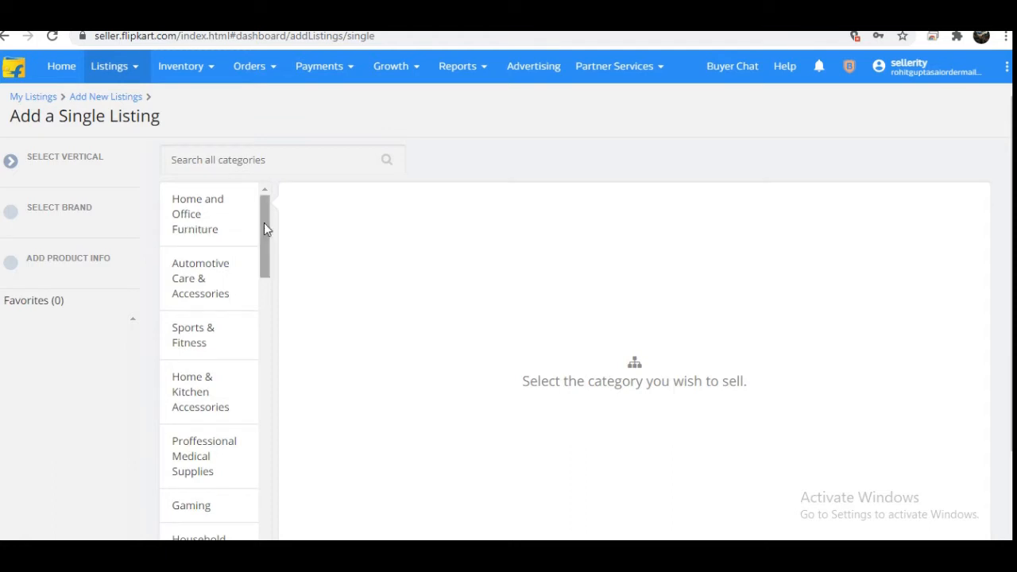
Step: Search the categories for "handba" and choose Leather & Travel Products / Bags & Fashion Accessories / Hand Messenger Bags
{"action": "mouse_move", "coordinate": [263, 228]}
{"action": "left_mouse_down"}
{"action": "mouse_move", "coordinate": [265, 256]}
{"action": "mouse_move", "coordinate": [270, 225]}
{"action": "left_mouse_up"}
{"action": "left_click_drag", "start_coordinate": [265, 232], "coordinate": [274, 206]}
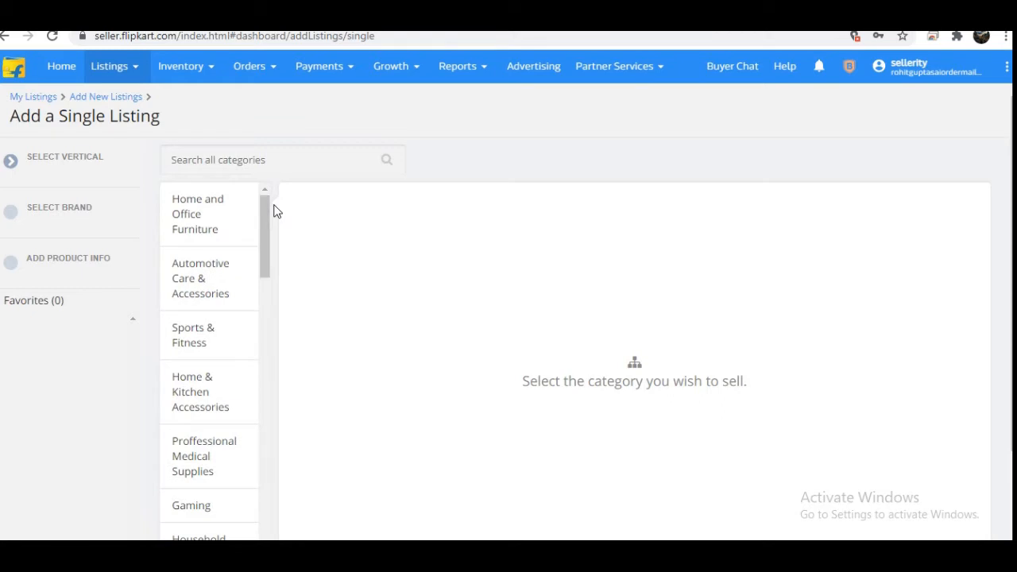
{"action": "left_click", "coordinate": [280, 160]}
{"action": "type", "text": "ha"}
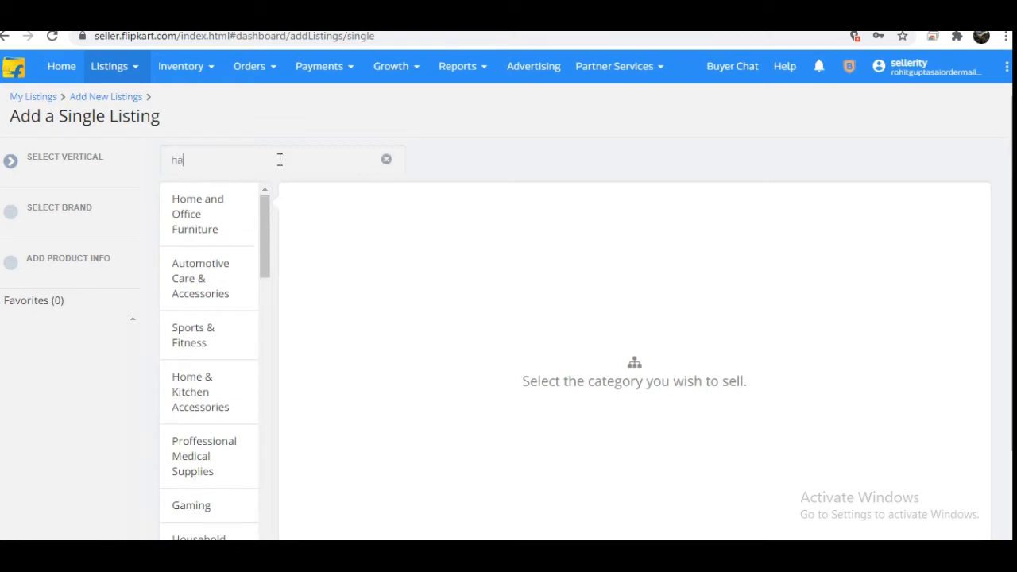
{"action": "type", "text": "nd"}
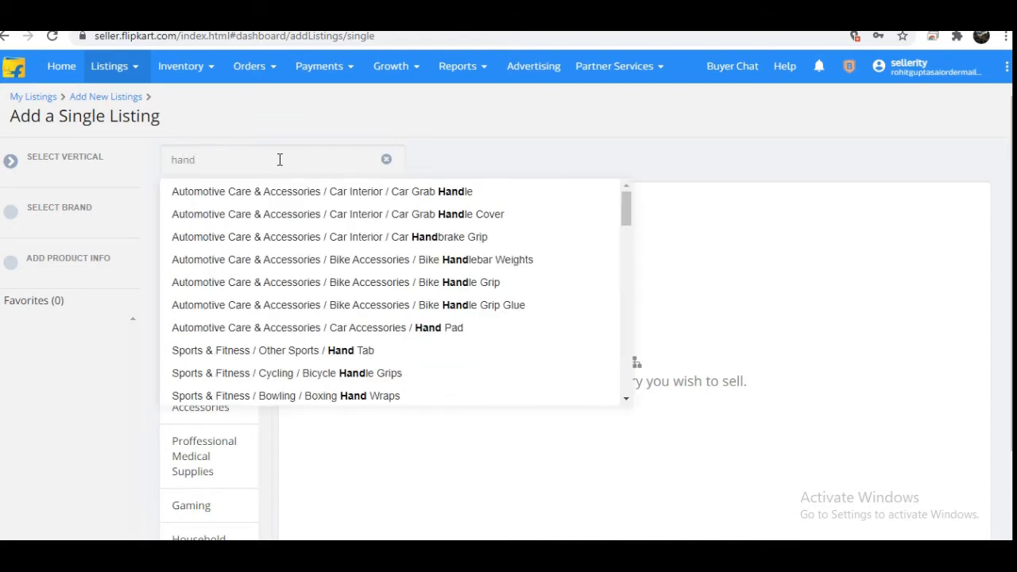
{"action": "type", "text": " bag"}
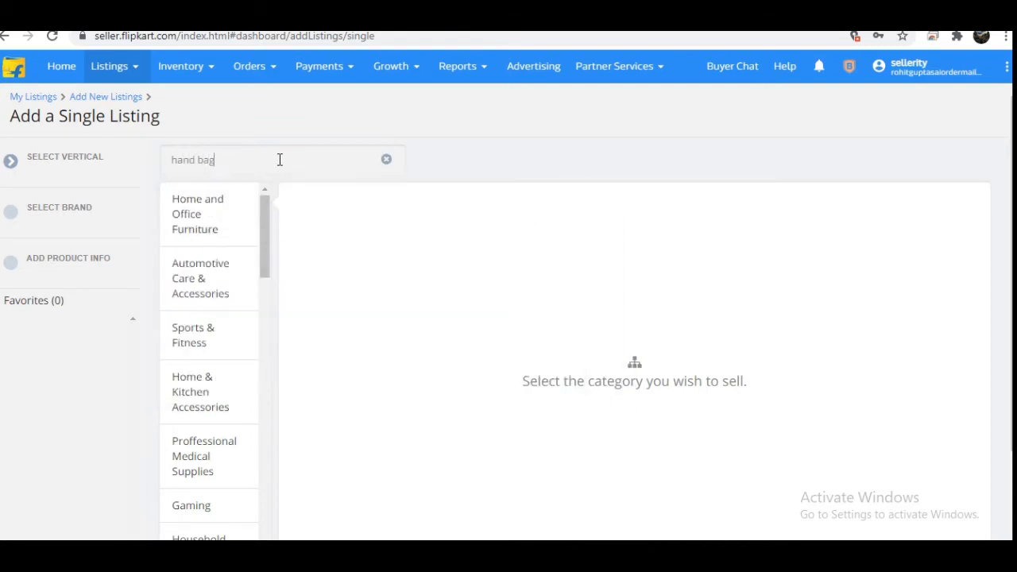
{"action": "key", "text": "BackSpace"}
{"action": "key", "text": "BackSpace"}
{"action": "key", "text": "BackSpace"}
{"action": "key", "text": "BackSpace"}
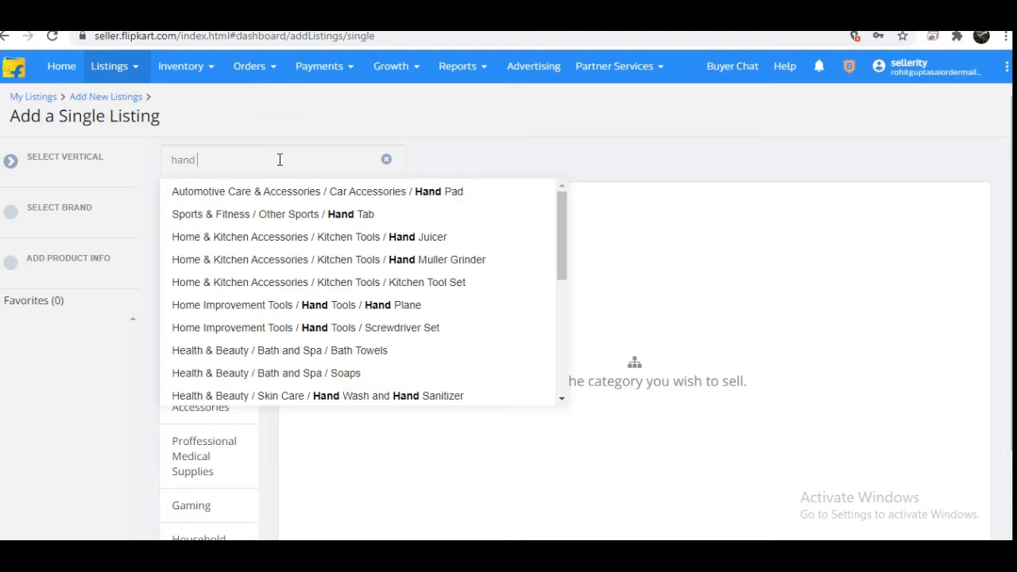
{"action": "key", "text": "BackSpace"}
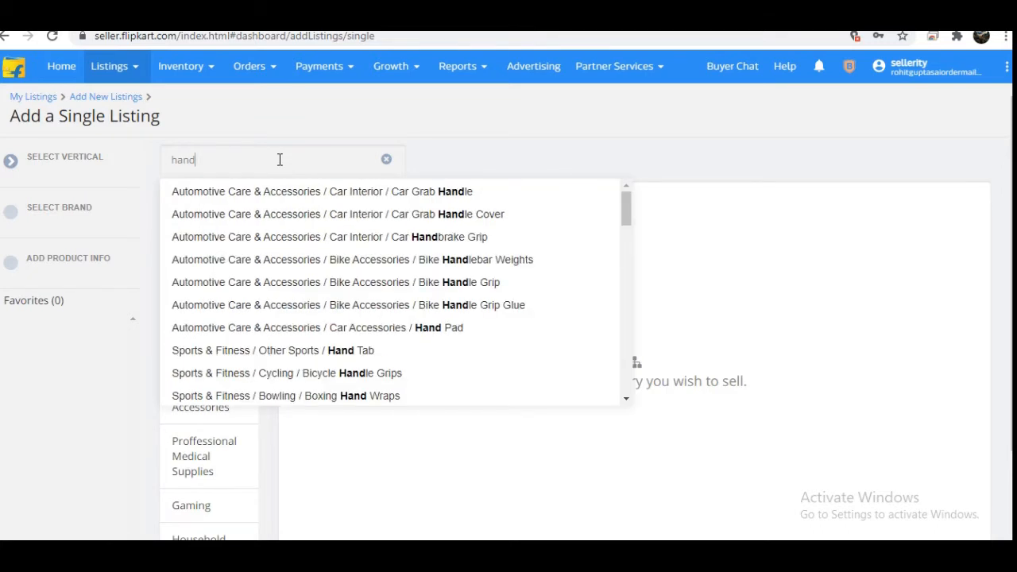
{"action": "type", "text": "ba"}
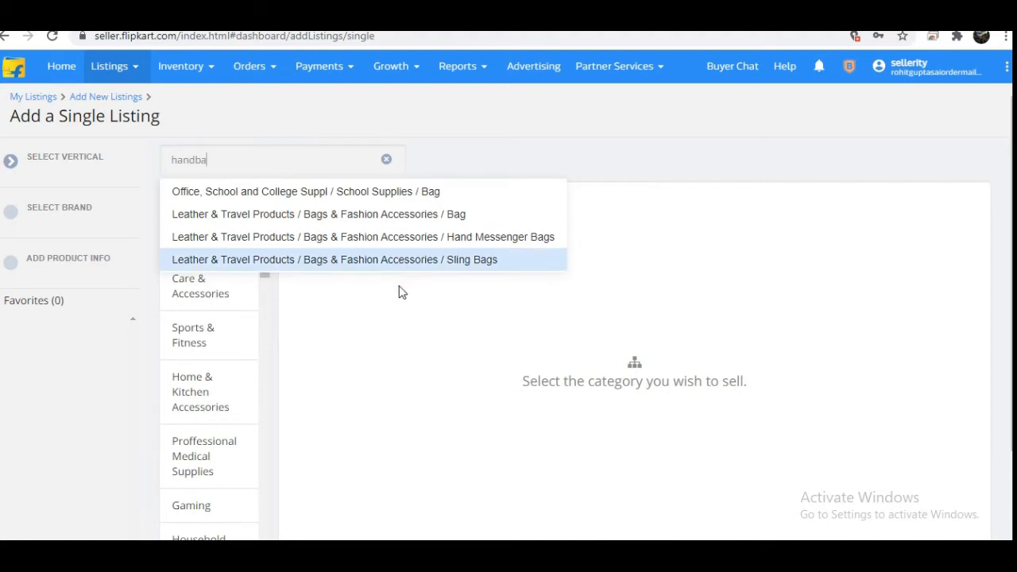
{"action": "left_click", "coordinate": [407, 246]}
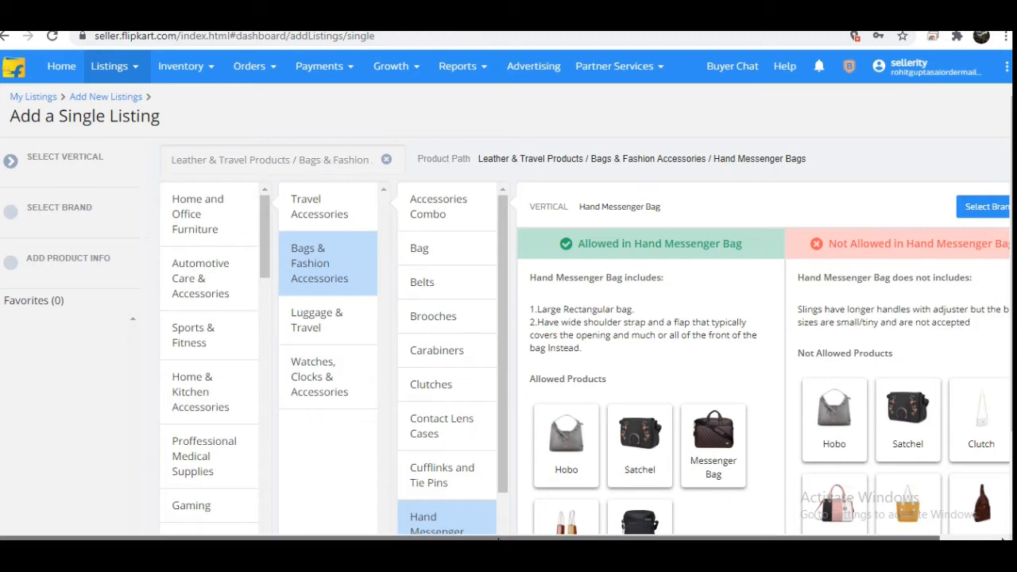
Step: Check the brand "sellerity" for the Hand Messenger Bag vertical and create a new listing under it
{"action": "scroll", "coordinate": [604, 531], "scroll_direction": "right", "scroll_amount": 2}
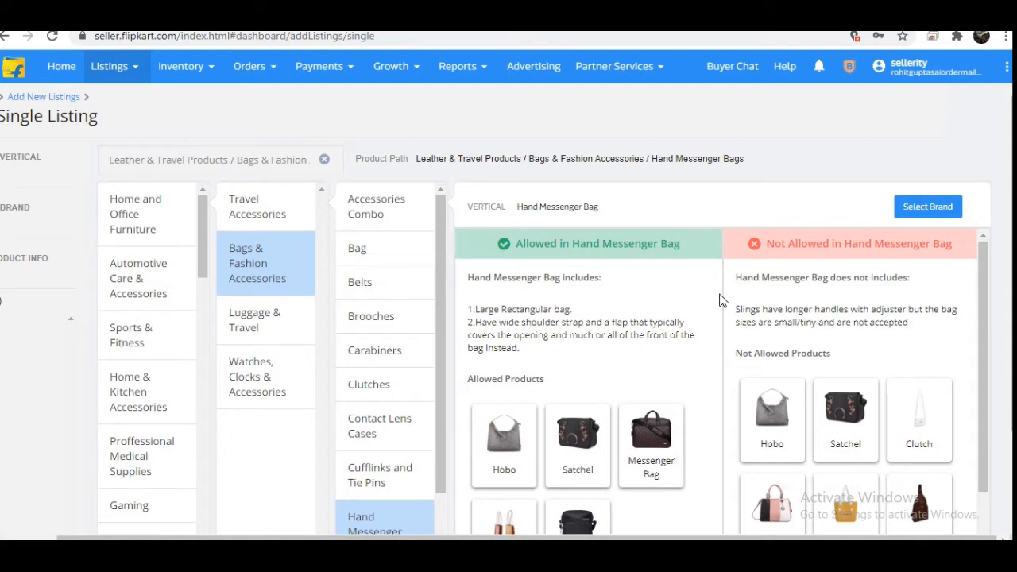
{"action": "left_click", "coordinate": [945, 211]}
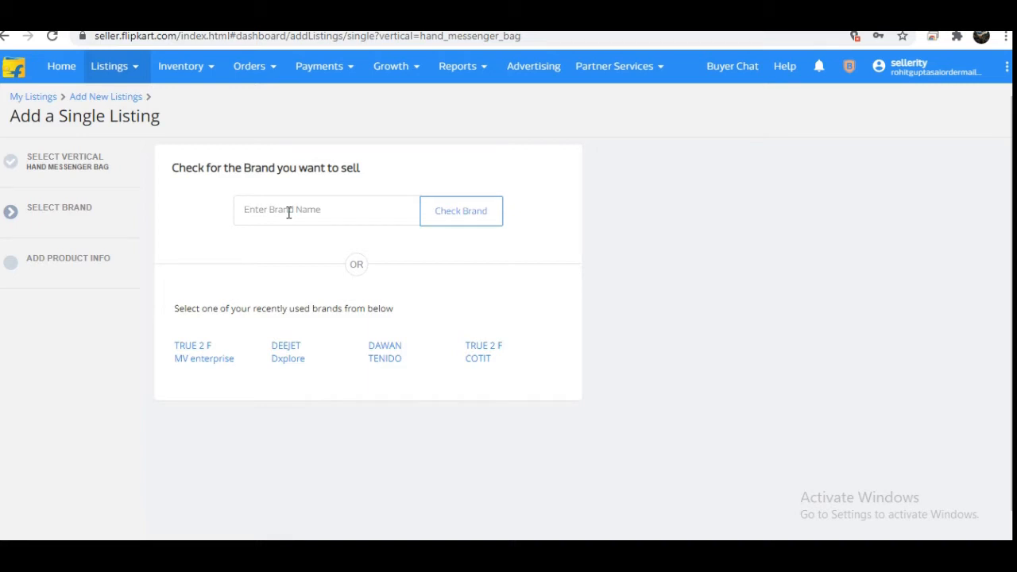
{"action": "type", "text": "sellerity"}
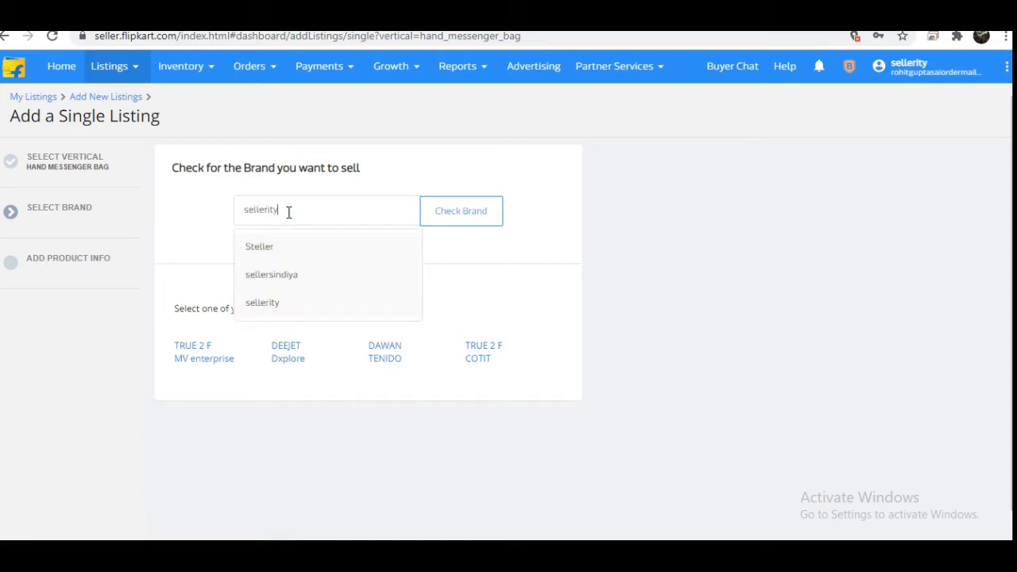
{"action": "left_click", "coordinate": [454, 220]}
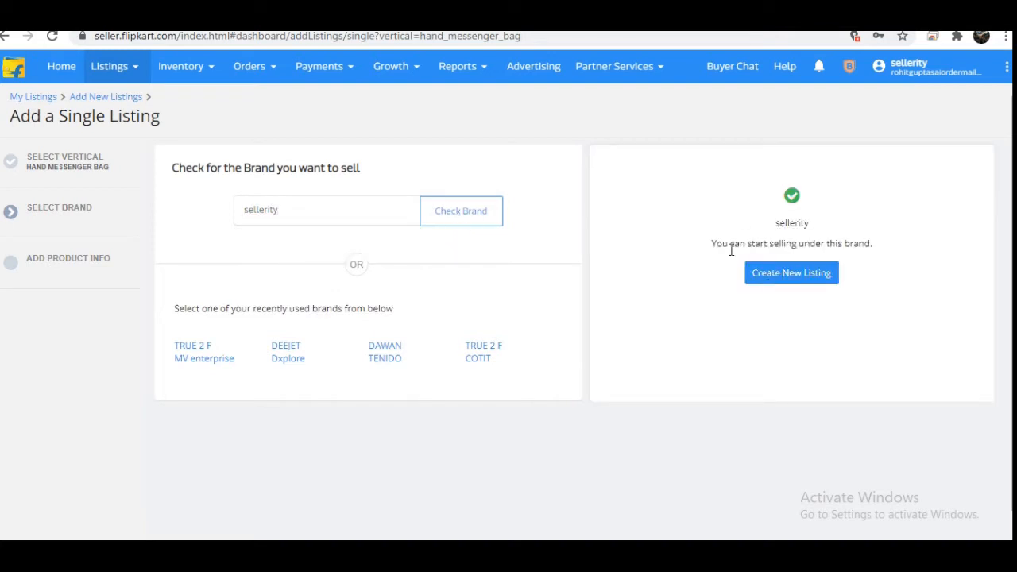
{"action": "left_click", "coordinate": [809, 280]}
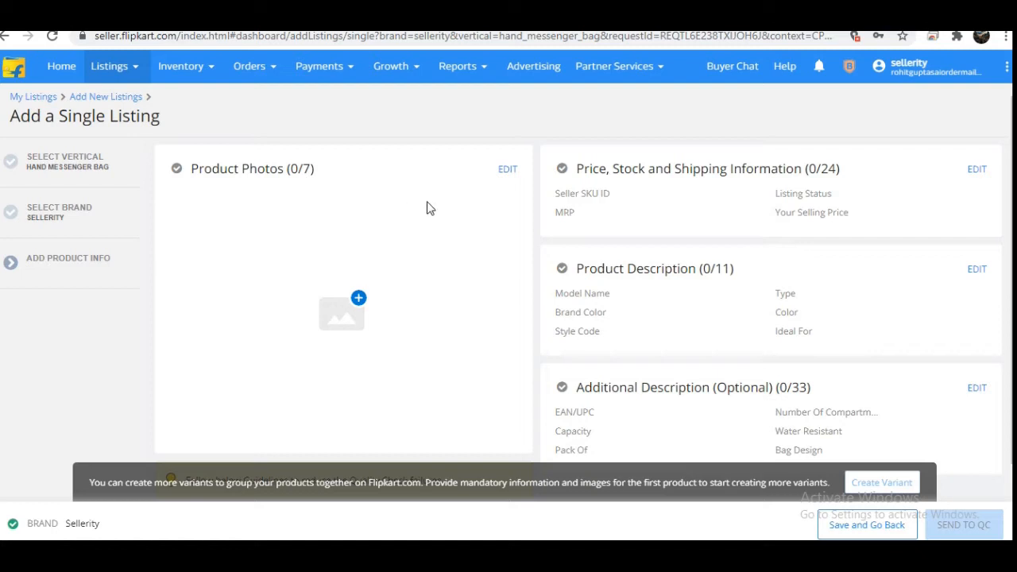
Step: Review the sample product photos for the front, back, bottom, open and pattern views, then close them without uploading
{"action": "left_click", "coordinate": [509, 173]}
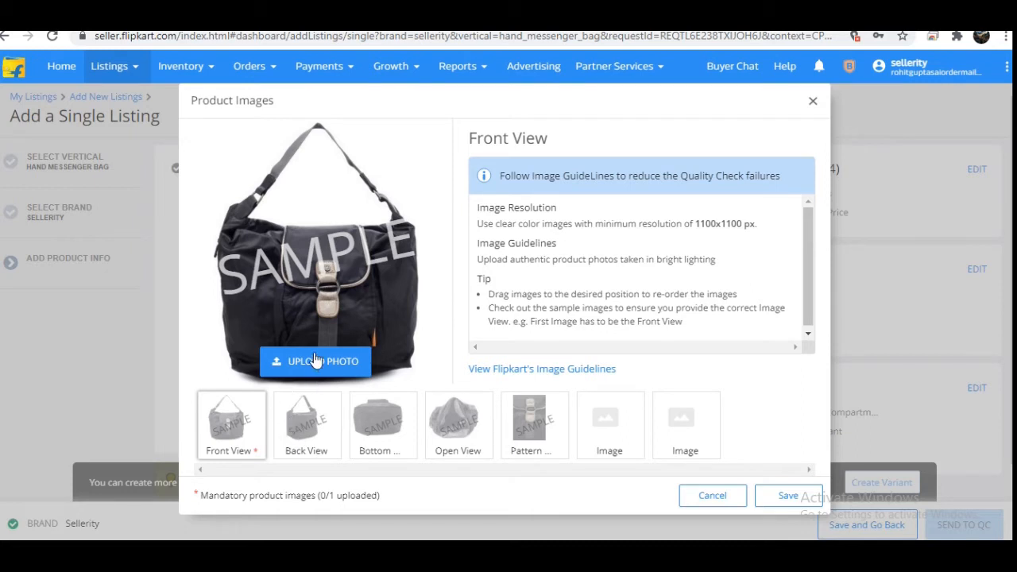
{"action": "left_click", "coordinate": [301, 423]}
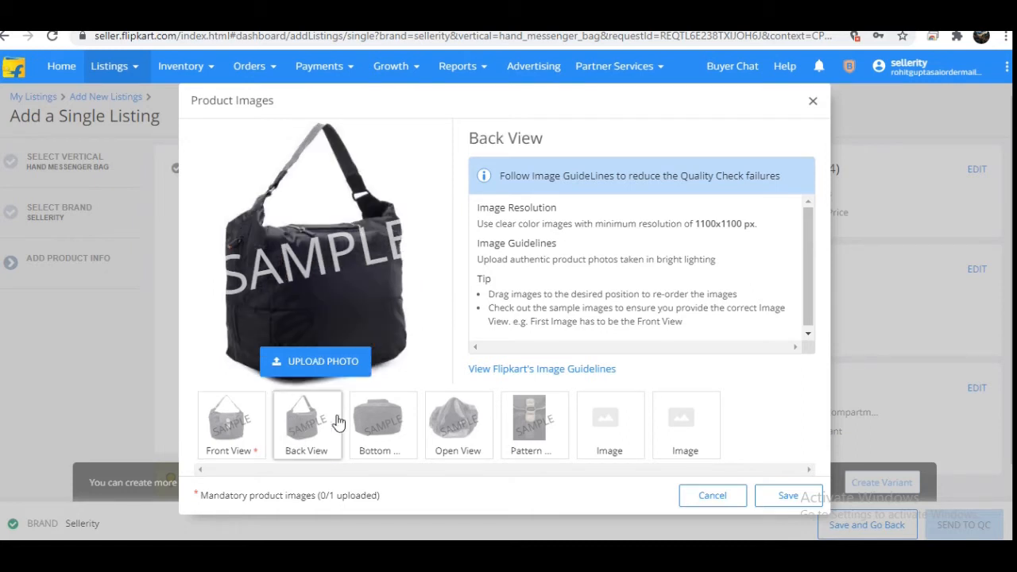
{"action": "left_click", "coordinate": [363, 425]}
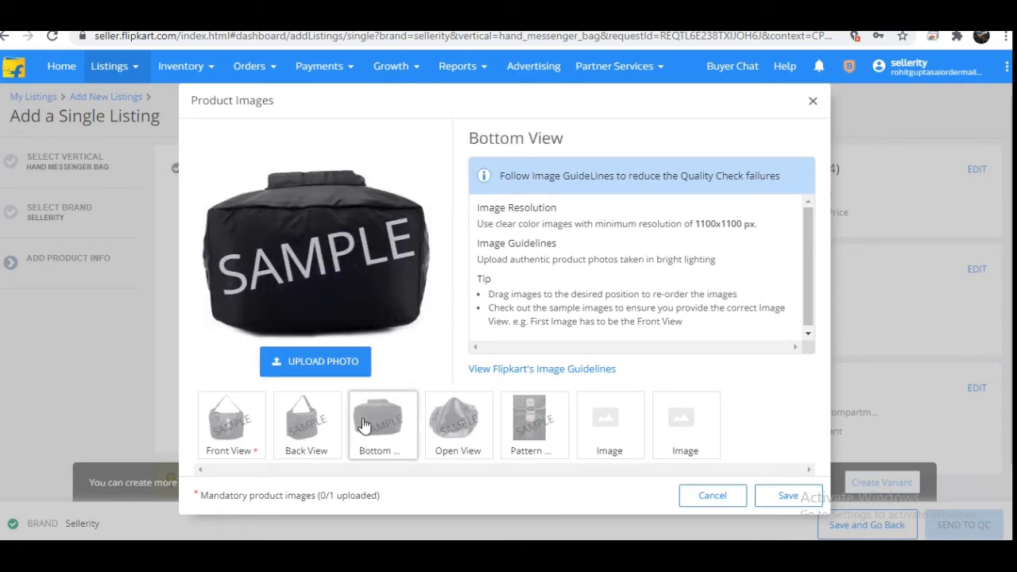
{"action": "left_click", "coordinate": [439, 423]}
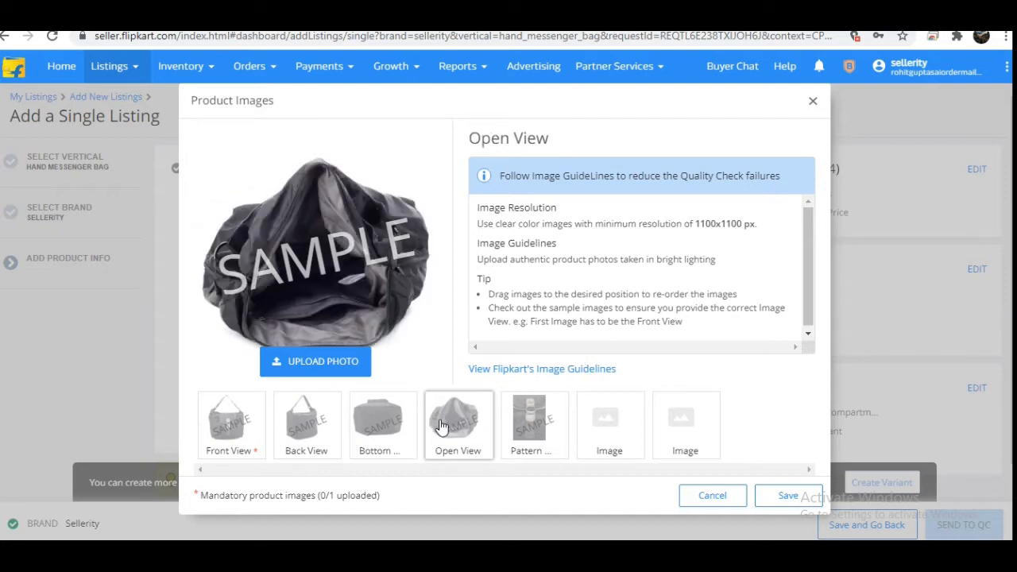
{"action": "left_click", "coordinate": [546, 439]}
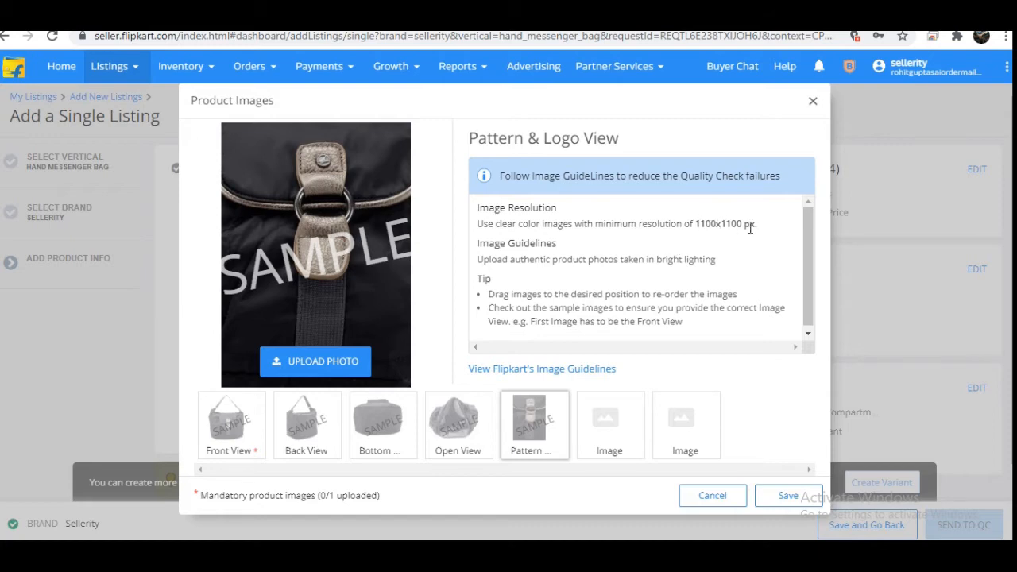
{"action": "left_click", "coordinate": [703, 496]}
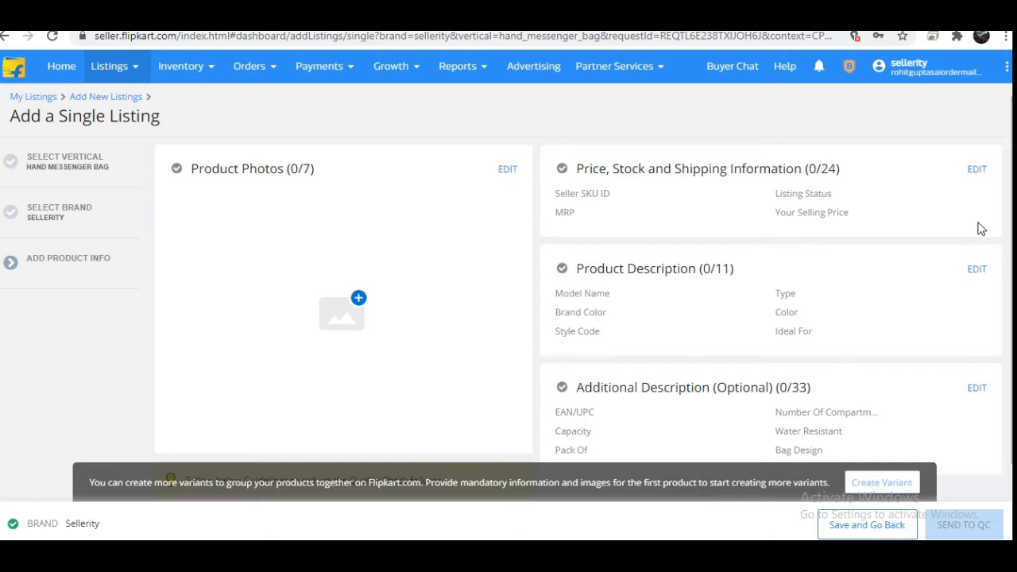
Step: In the price, stock and shipping information, enter the Seller SKU ID rk1 and set the listing status to Active
{"action": "left_click", "coordinate": [977, 170]}
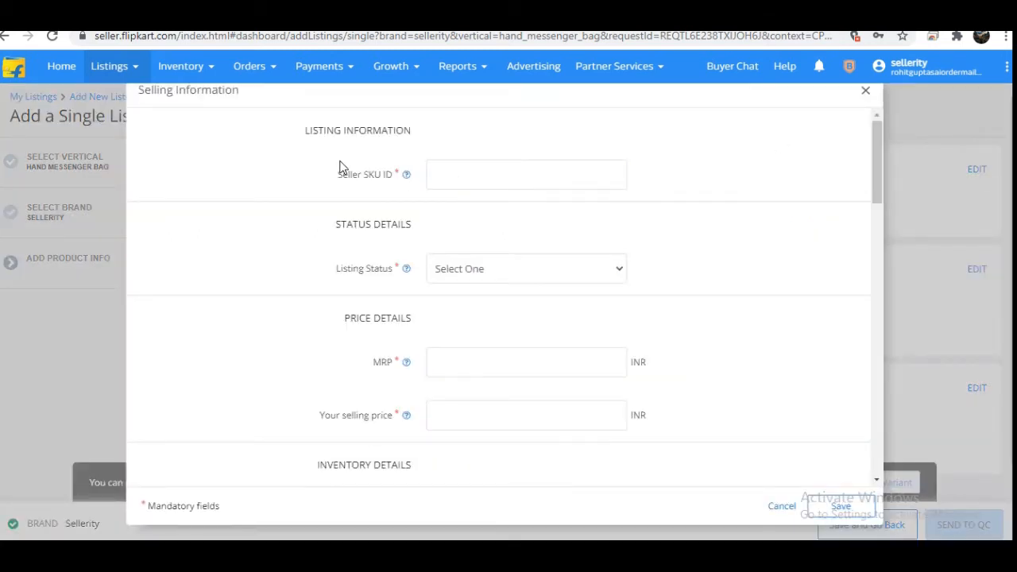
{"action": "left_click", "coordinate": [474, 170]}
{"action": "type", "text": "rk1"}
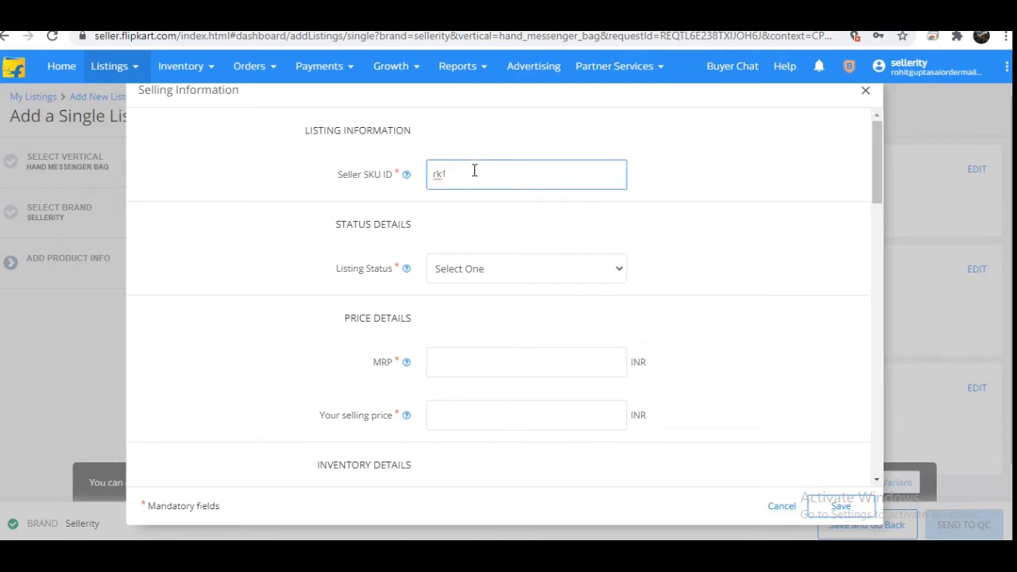
{"action": "left_click", "coordinate": [479, 272]}
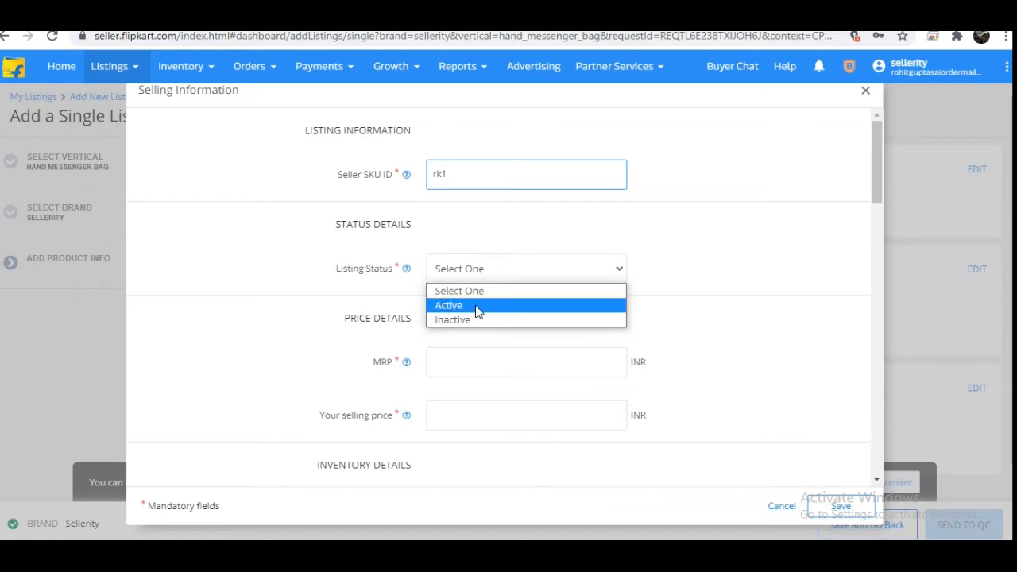
{"action": "left_click", "coordinate": [477, 305]}
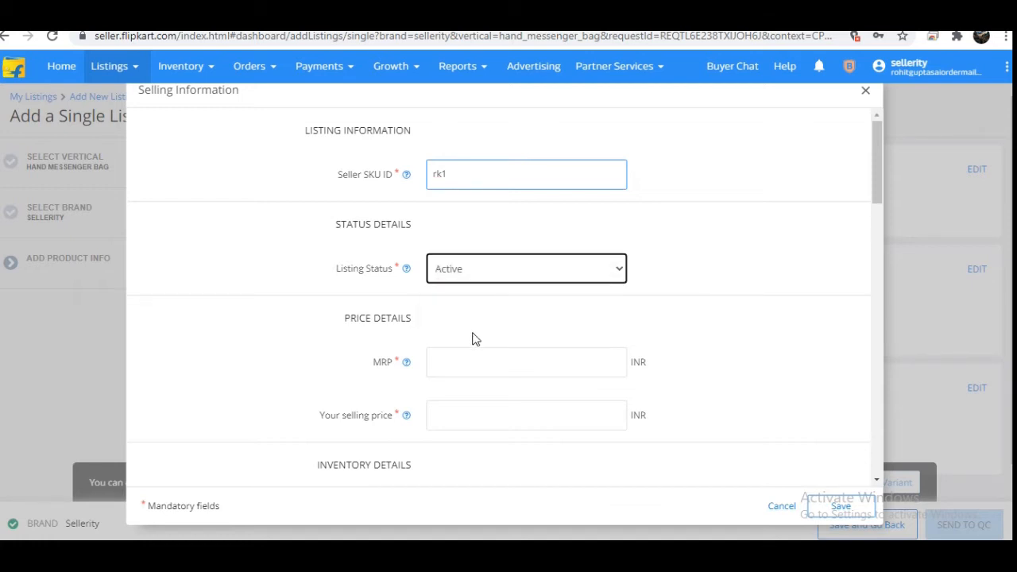
Step: Set the MRP to 1299 INR and the selling price to 600 INR
{"action": "left_click", "coordinate": [472, 363]}
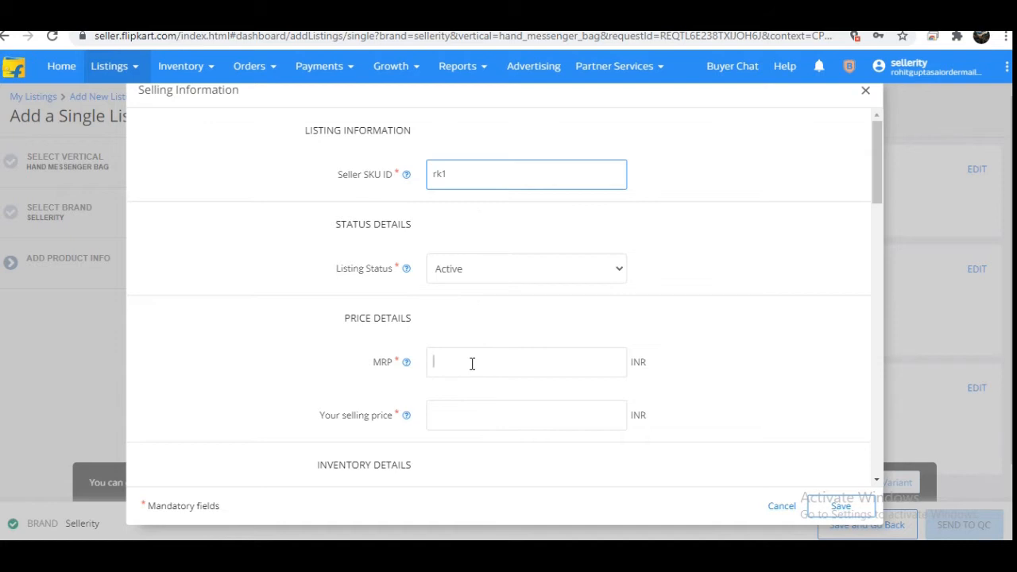
{"action": "type", "text": "1299"}
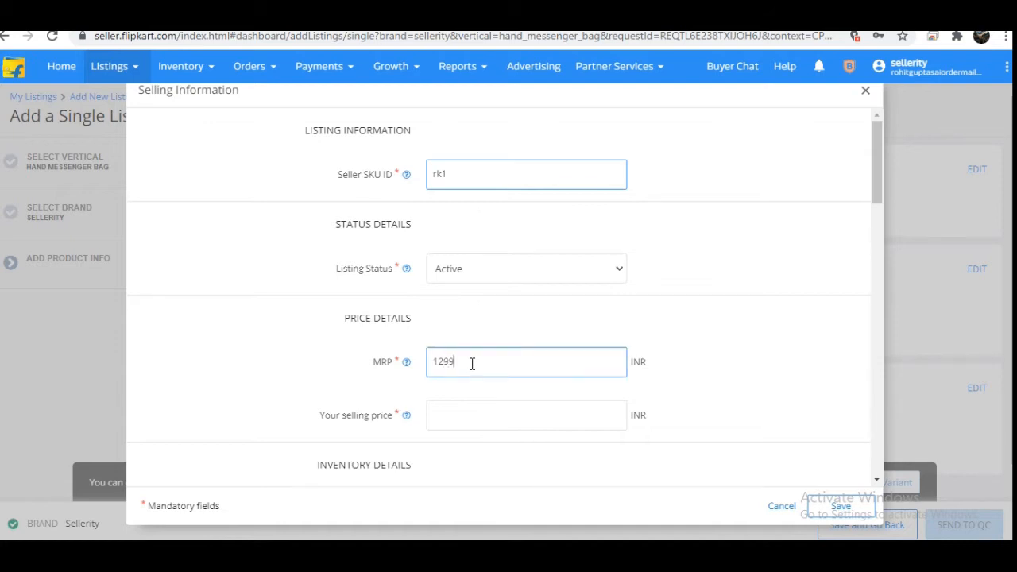
{"action": "left_click", "coordinate": [472, 417]}
{"action": "type", "text": "600"}
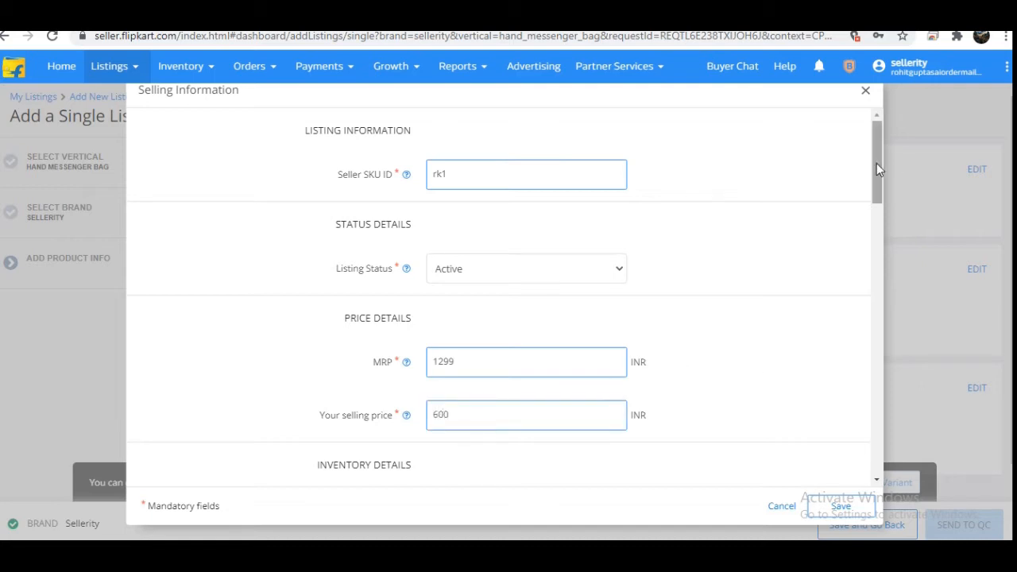
Step: In the inventory details, set fulfilment by Seller and a procurement SLA of 2 days
{"action": "left_click_drag", "start_coordinate": [876, 163], "coordinate": [857, 225]}
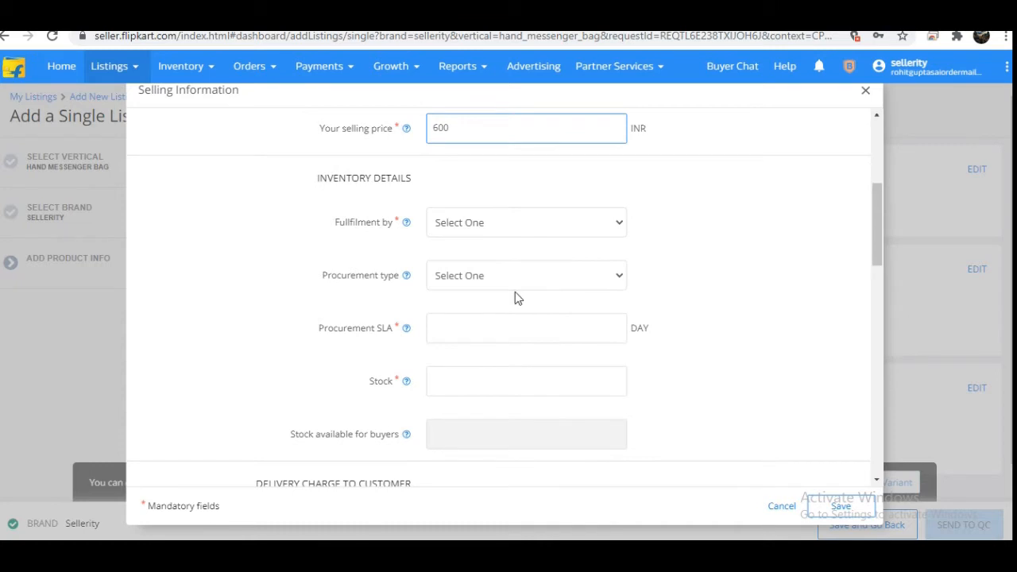
{"action": "left_click", "coordinate": [513, 226]}
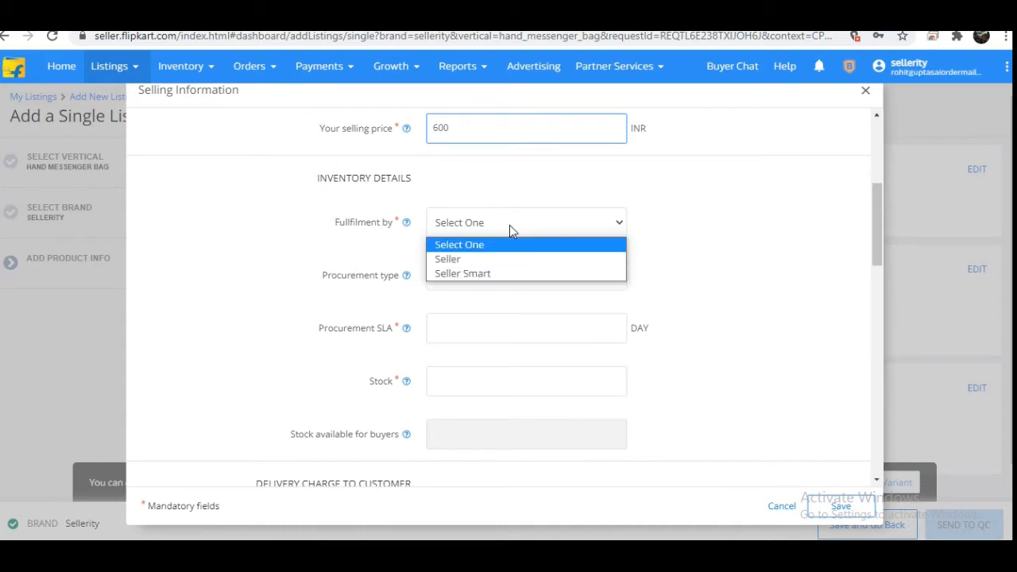
{"action": "left_click", "coordinate": [496, 259]}
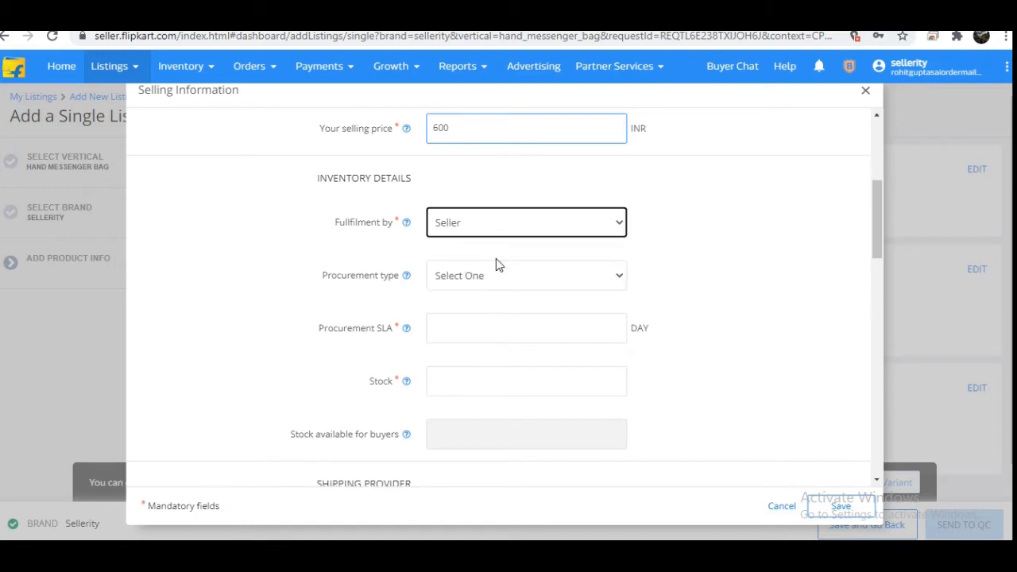
{"action": "left_click", "coordinate": [490, 277]}
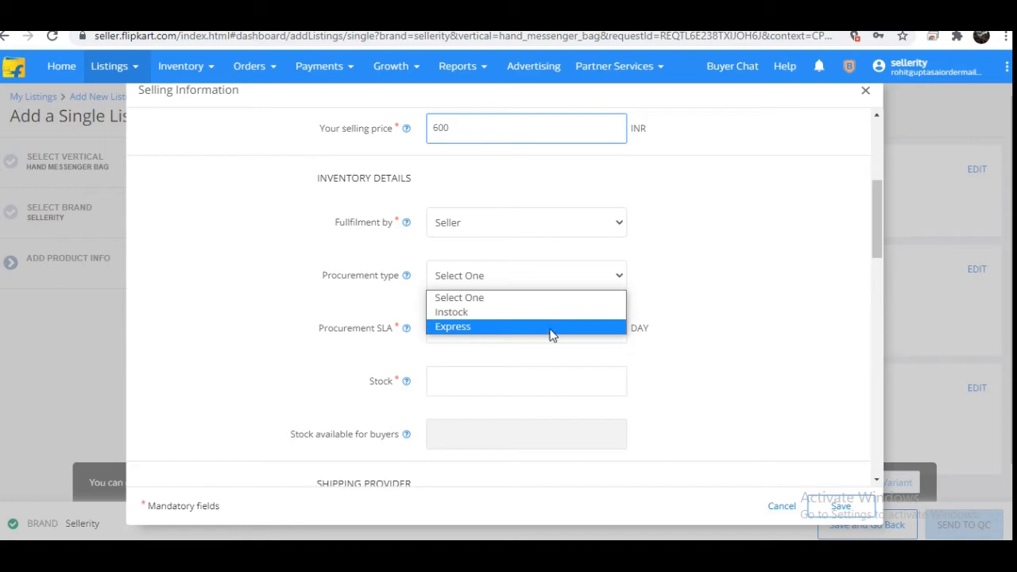
{"action": "left_click", "coordinate": [660, 327]}
{"action": "left_click", "coordinate": [488, 322]}
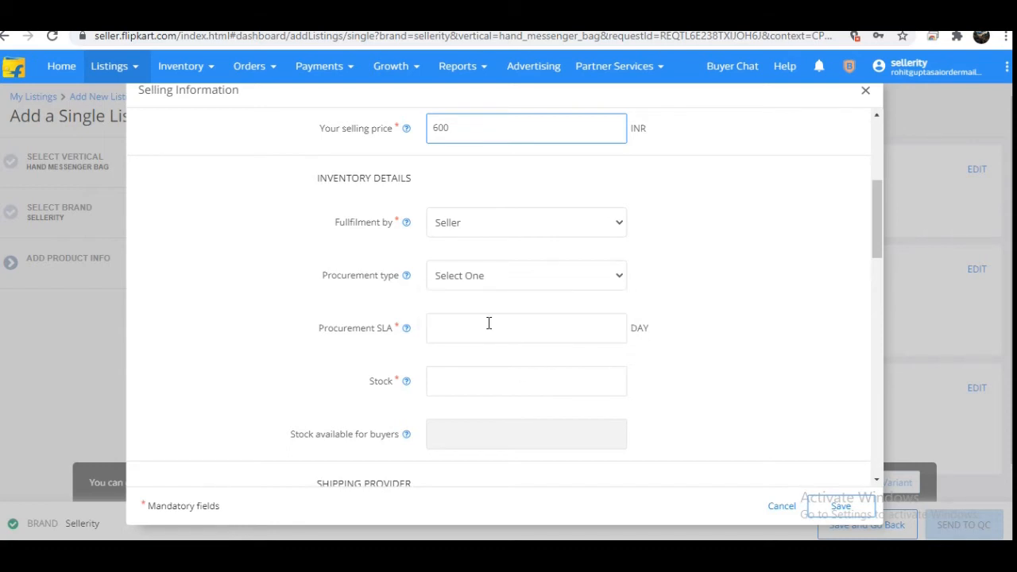
{"action": "type", "text": "2"}
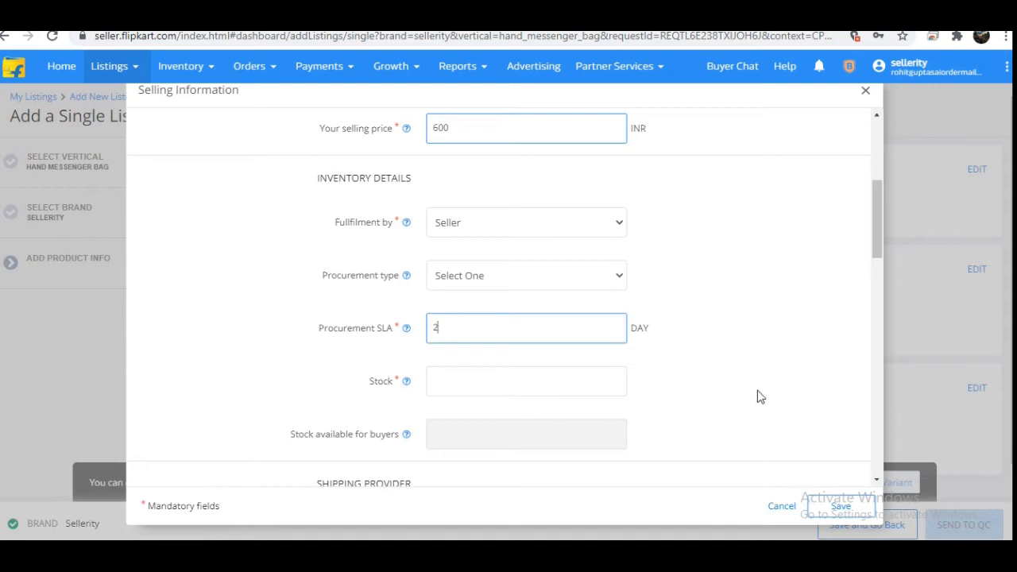
{"action": "left_click_drag", "start_coordinate": [874, 246], "coordinate": [876, 278]}
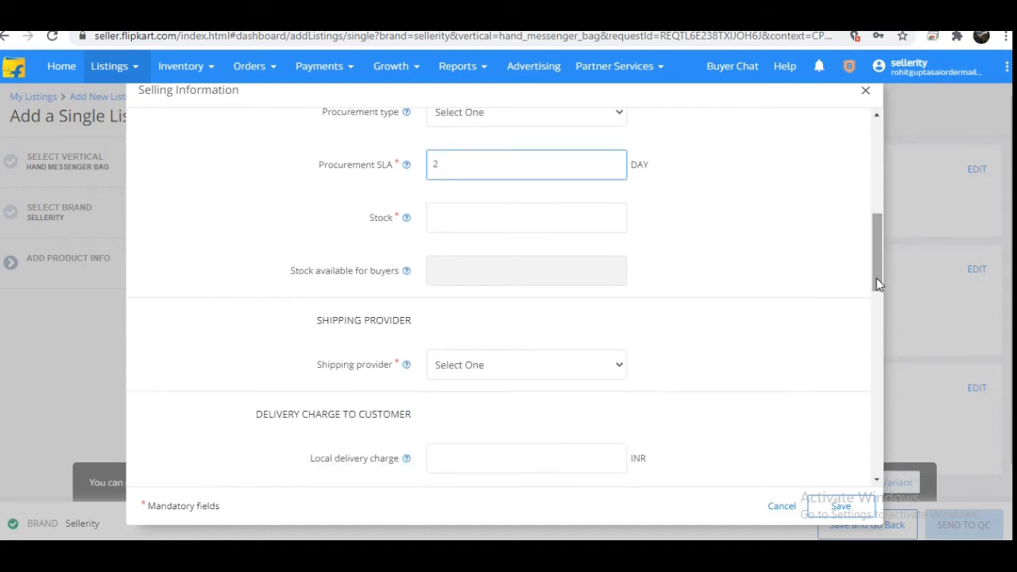
Step: Set the stock to 10 and choose Flipkart as the shipping provider
{"action": "left_click", "coordinate": [537, 216]}
{"action": "type", "text": "10"}
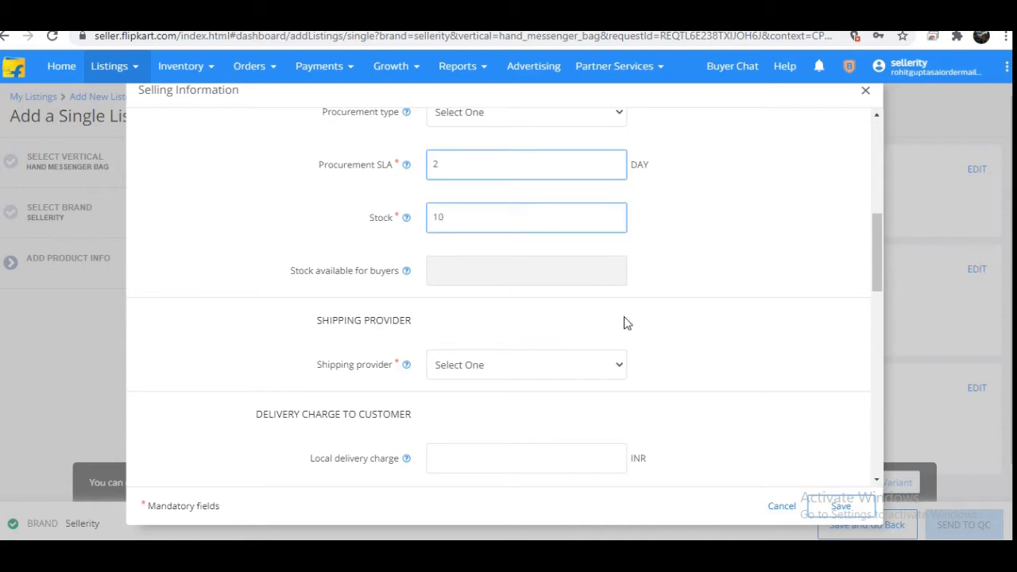
{"action": "left_click", "coordinate": [558, 368]}
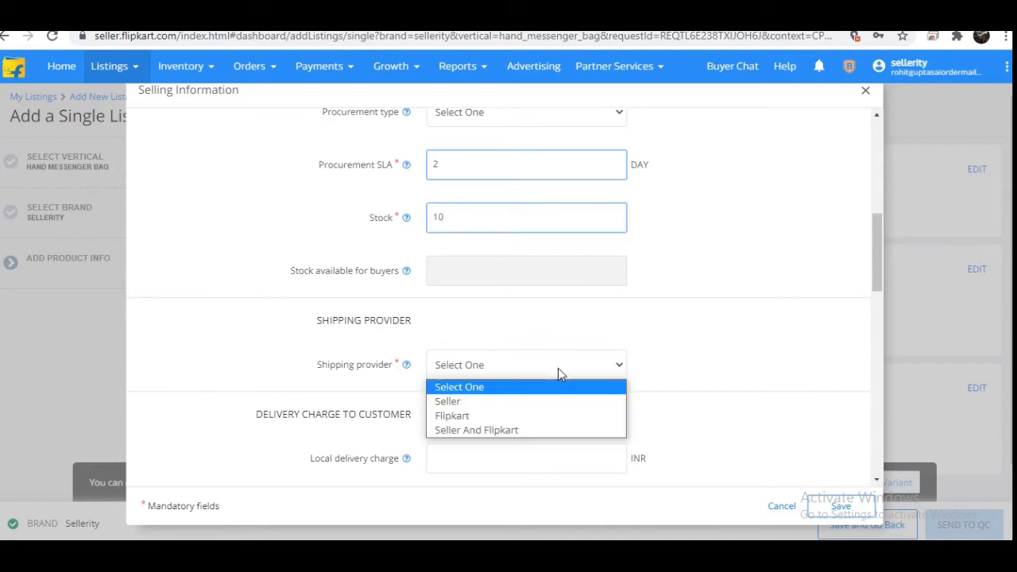
{"action": "left_click", "coordinate": [516, 421]}
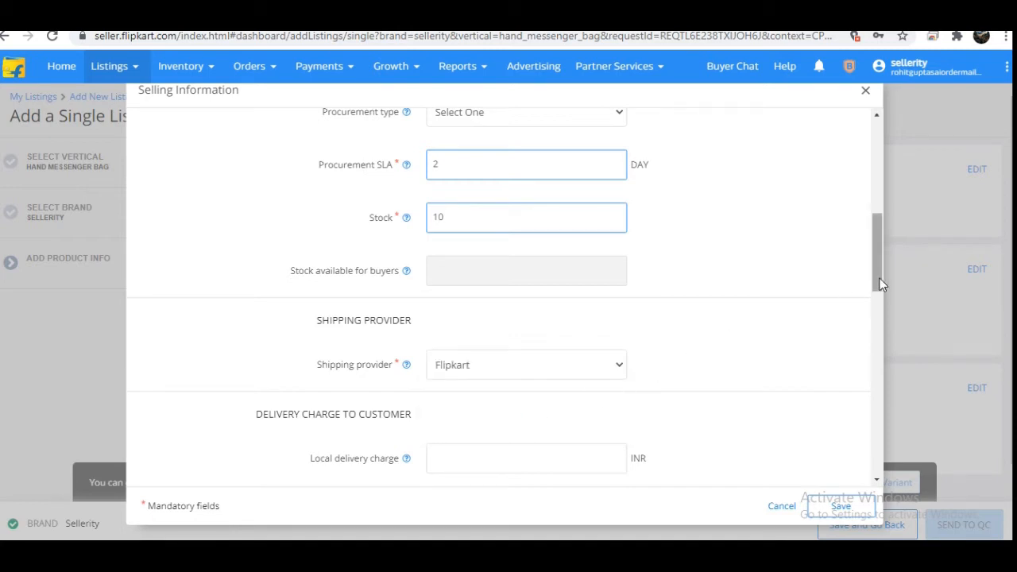
Step: Set the customer delivery charges to 39 INR local, 46 INR zonal and 70 INR national
{"action": "left_click_drag", "start_coordinate": [879, 284], "coordinate": [880, 333]}
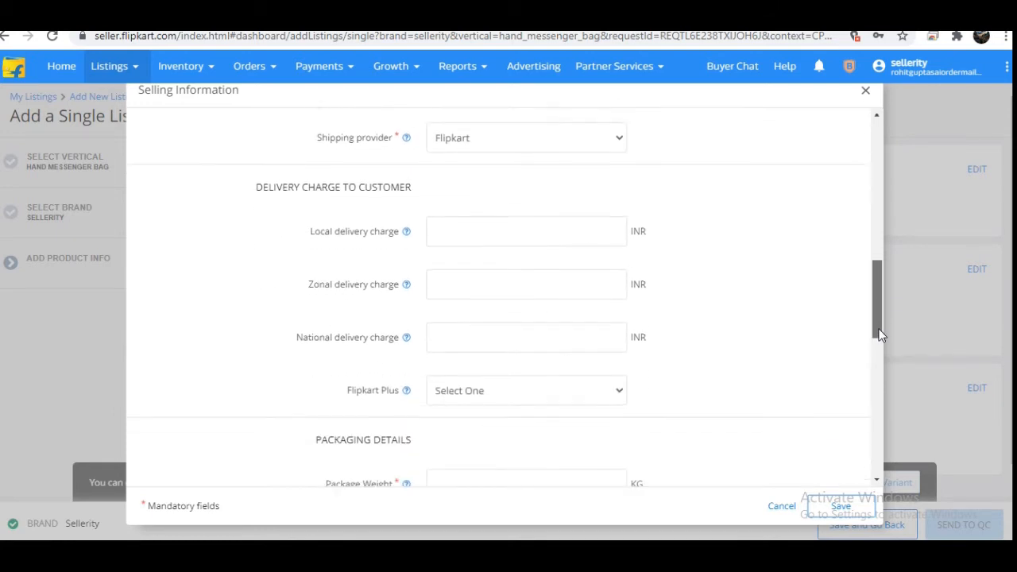
{"action": "left_click", "coordinate": [581, 234]}
{"action": "type", "text": "39"}
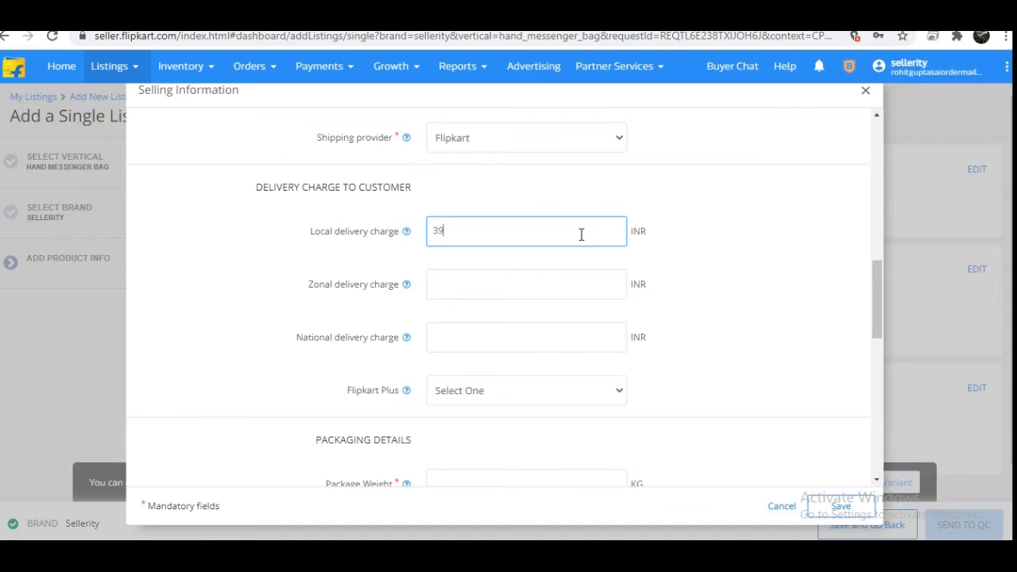
{"action": "left_click", "coordinate": [565, 284]}
{"action": "type", "text": "46"}
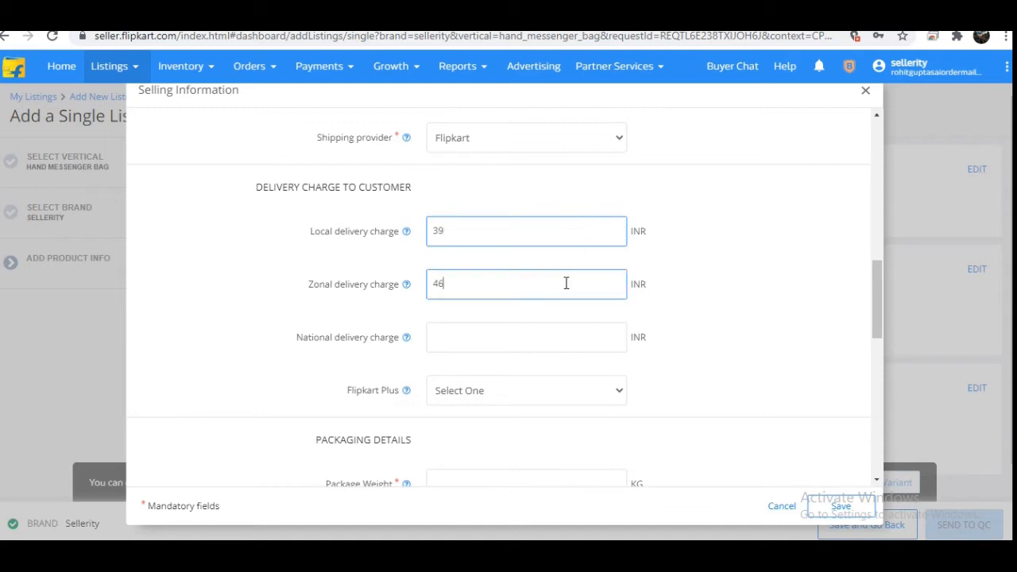
{"action": "left_click", "coordinate": [536, 343]}
{"action": "type", "text": "70"}
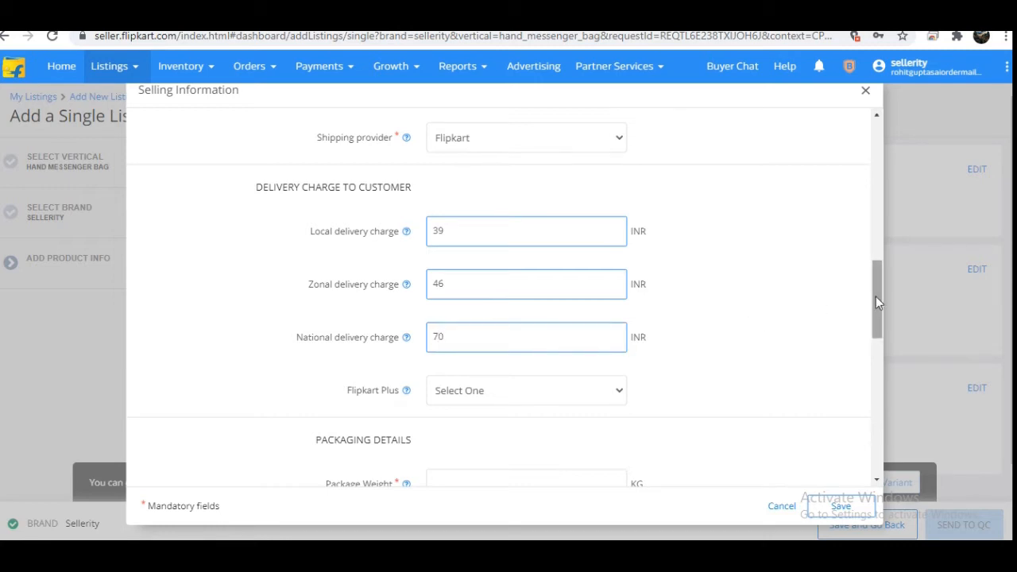
Step: Set the Flipkart Plus option to Plus Listing
{"action": "left_click_drag", "start_coordinate": [875, 296], "coordinate": [876, 308]}
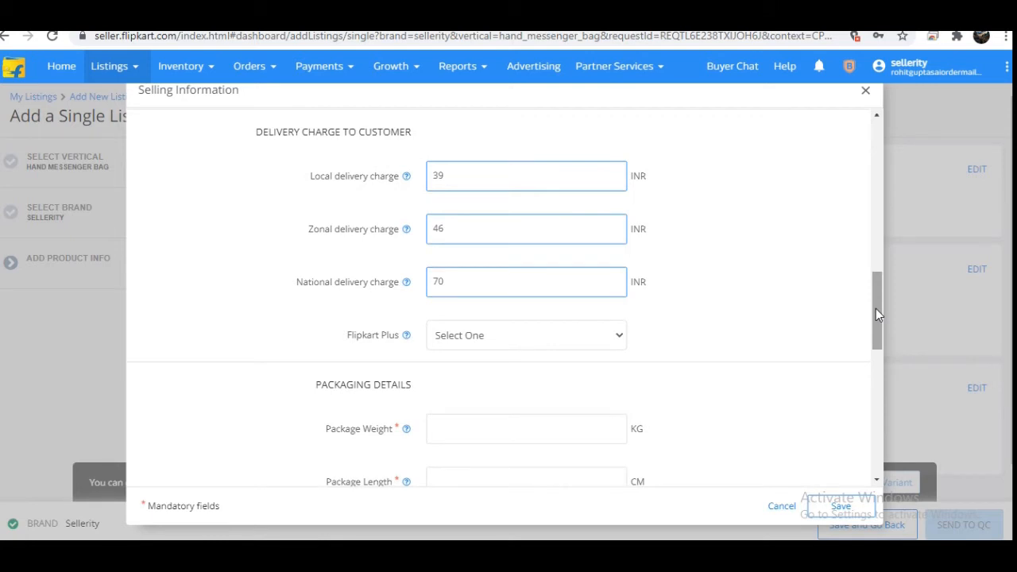
{"action": "left_click_drag", "start_coordinate": [875, 308], "coordinate": [875, 322]}
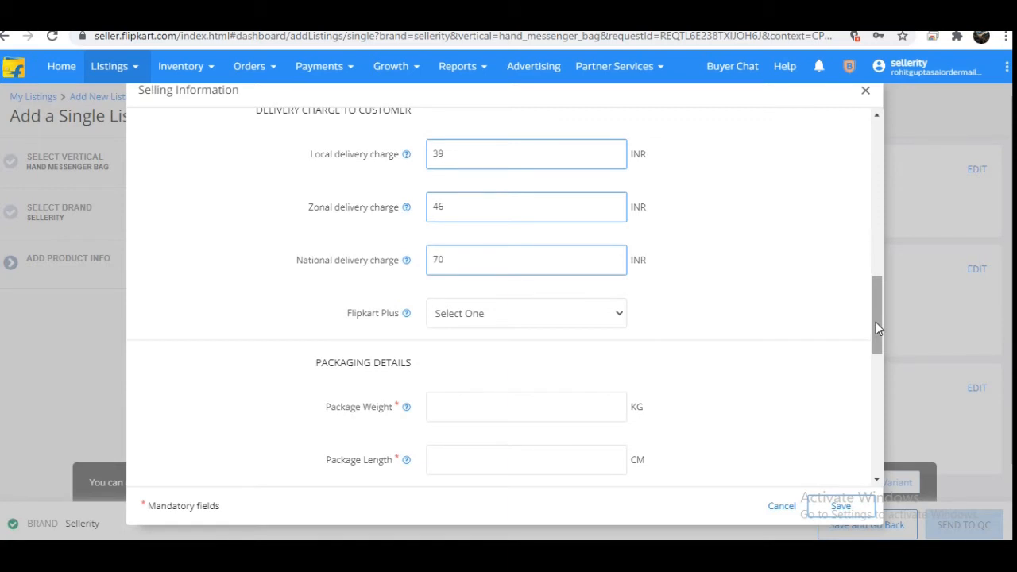
{"action": "left_click_drag", "start_coordinate": [875, 323], "coordinate": [863, 326]}
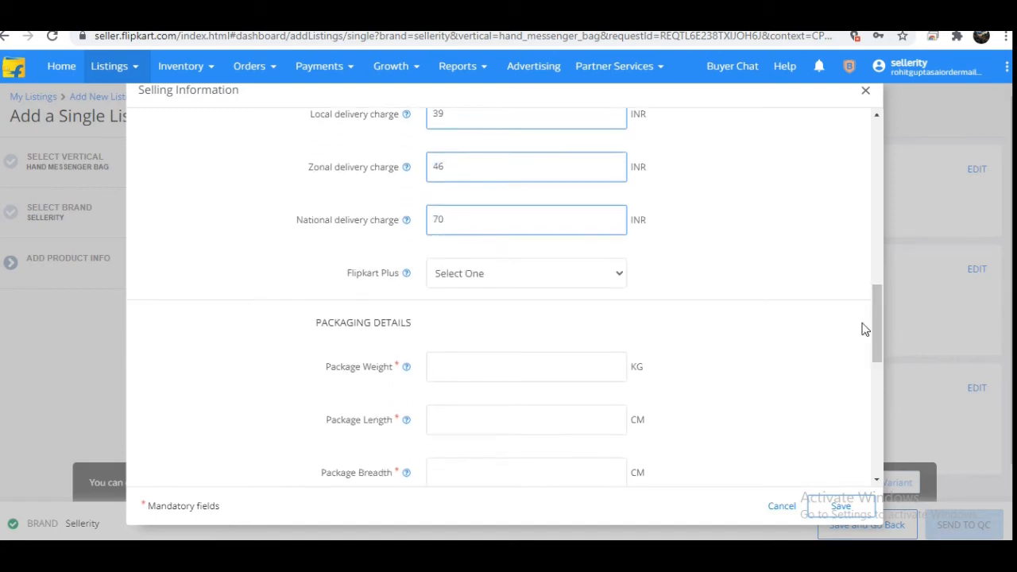
{"action": "left_click", "coordinate": [486, 268]}
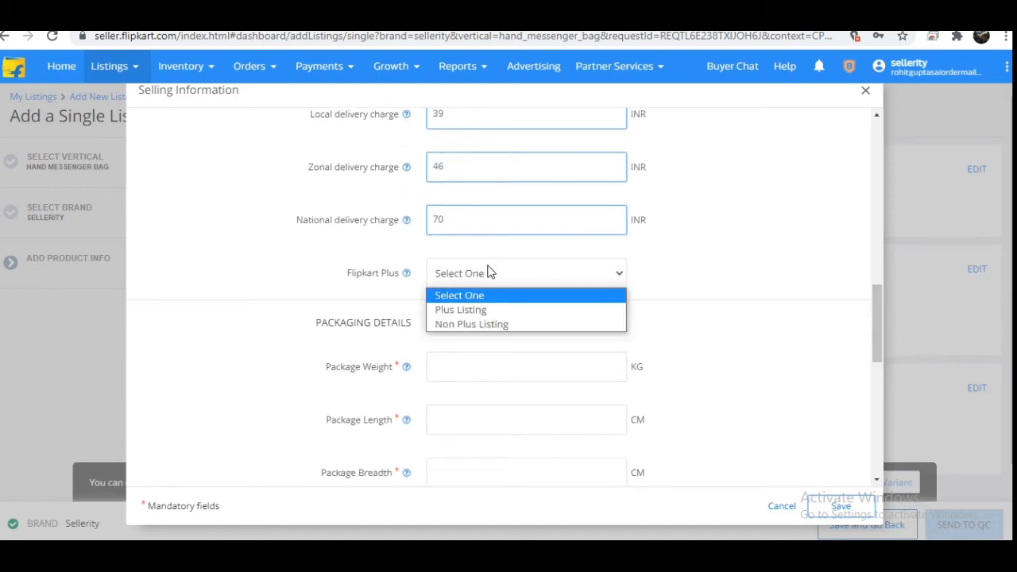
{"action": "left_click", "coordinate": [484, 311]}
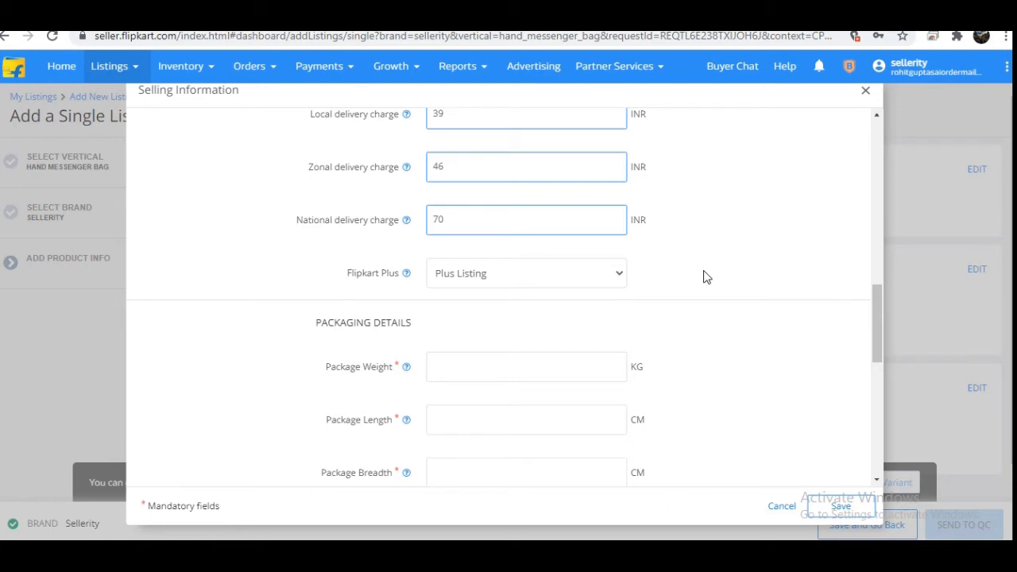
{"action": "left_click", "coordinate": [573, 283]}
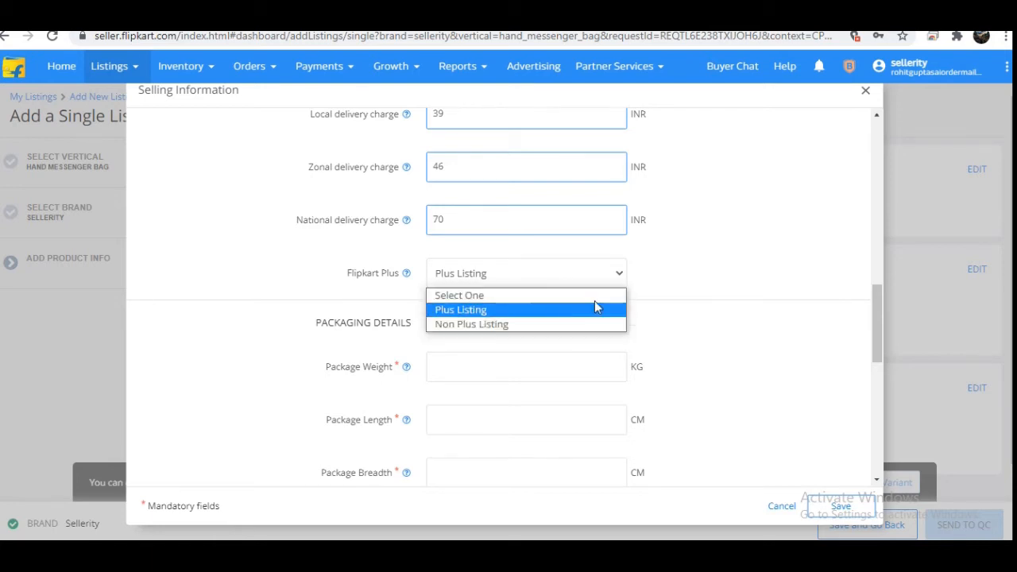
{"action": "left_click", "coordinate": [679, 278]}
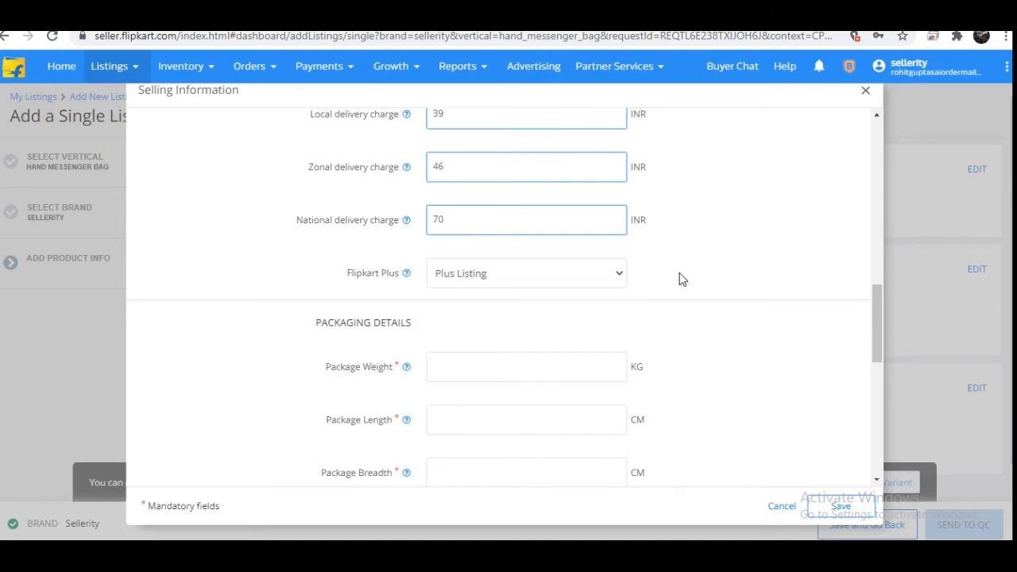
Step: Change the Flipkart Plus option to Non Plus Listing
{"action": "left_click", "coordinate": [597, 278]}
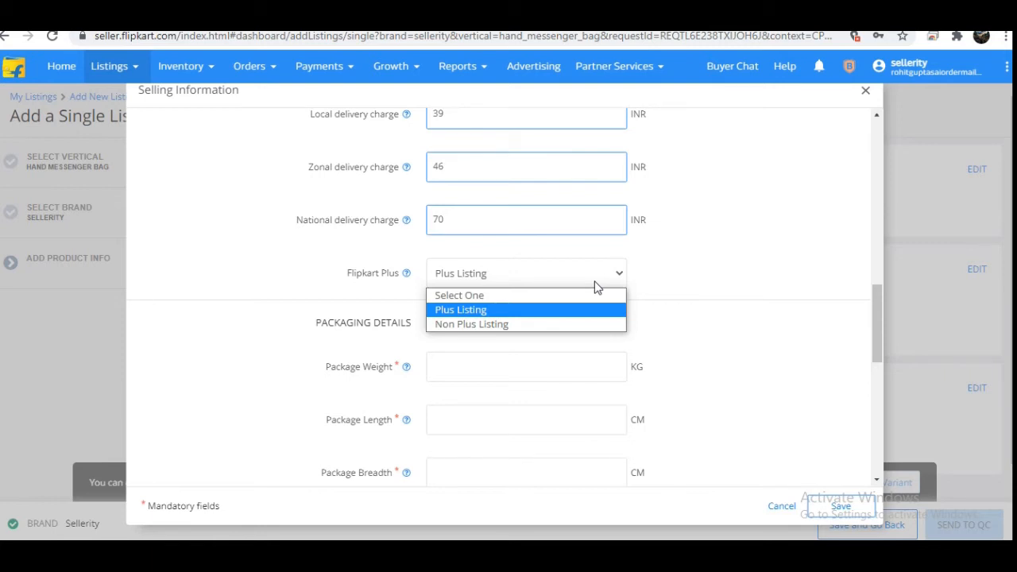
{"action": "left_click", "coordinate": [569, 328]}
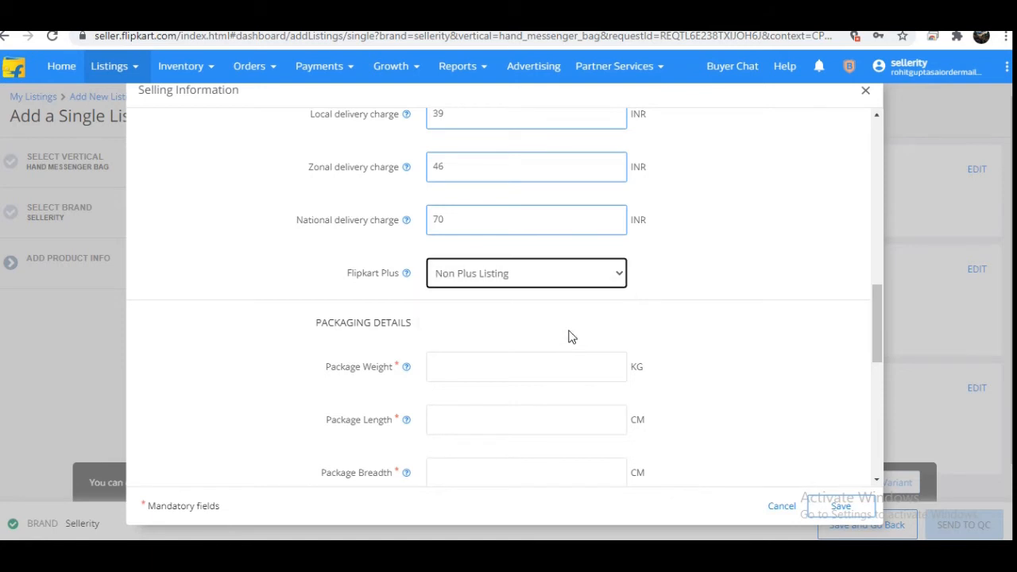
{"action": "left_click", "coordinate": [689, 308]}
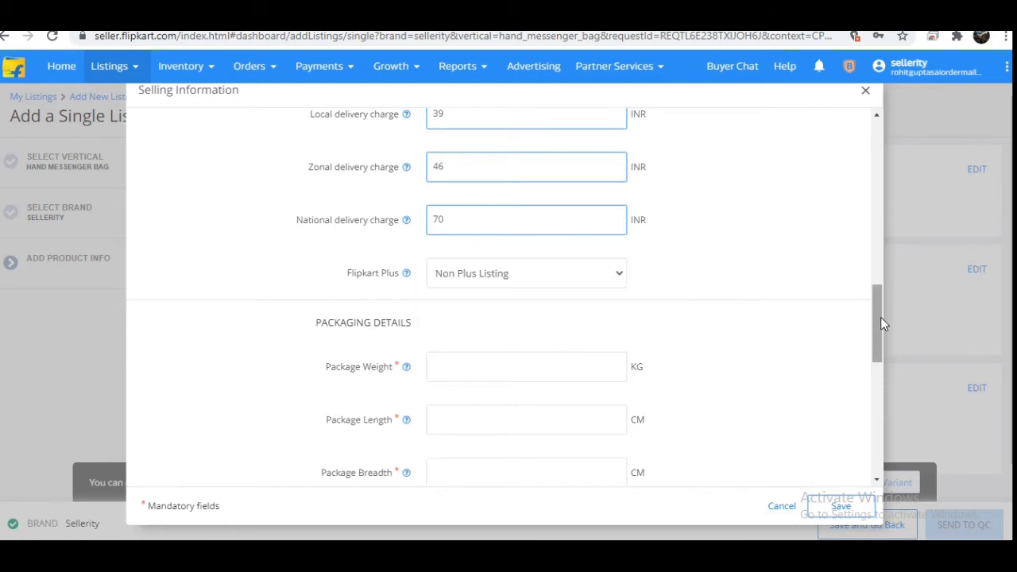
Step: In the packaging details, set the package weight to .900 KG
{"action": "left_click_drag", "start_coordinate": [876, 324], "coordinate": [876, 357]}
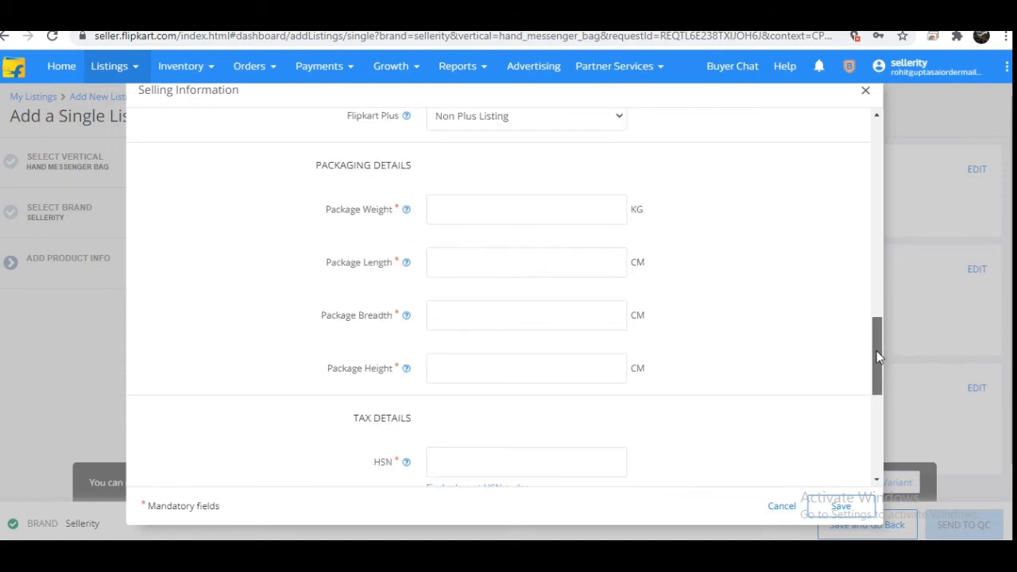
{"action": "left_click", "coordinate": [469, 211]}
{"action": "type", "text": "900"}
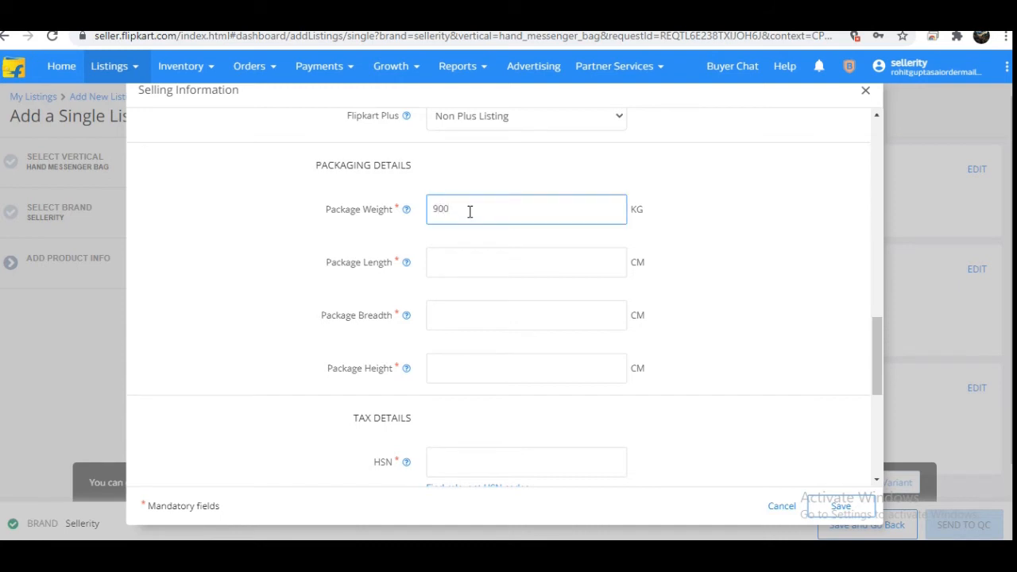
{"action": "key", "text": "BackSpace"}
{"action": "key", "text": "BackSpace"}
{"action": "key", "text": "BackSpace"}
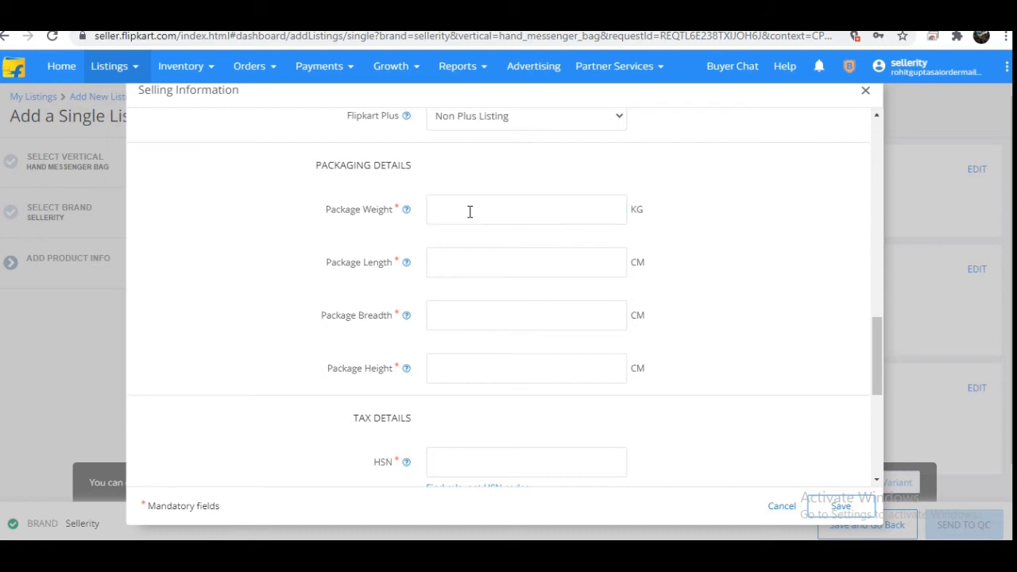
{"action": "type", "text": "0"}
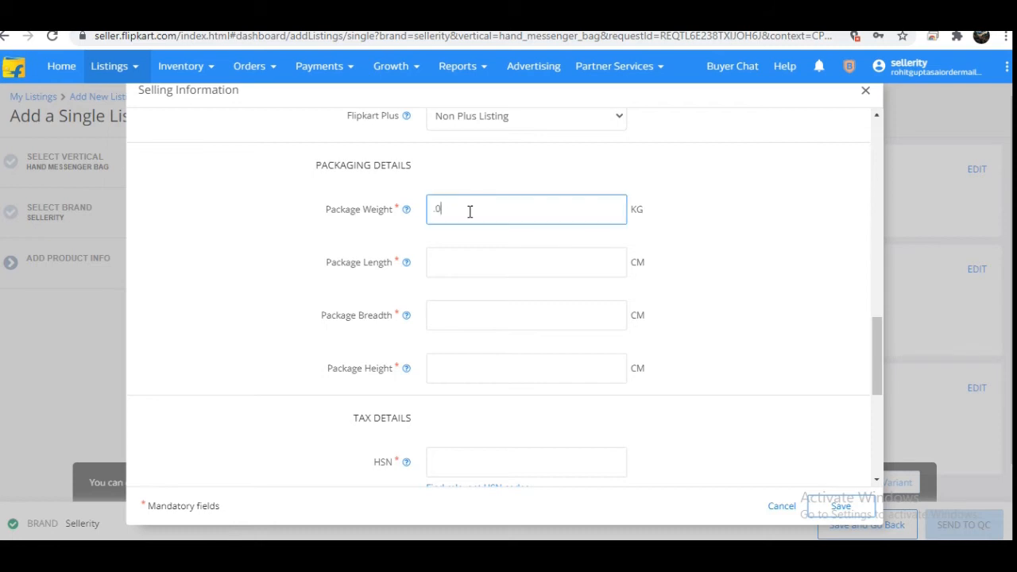
{"action": "key", "text": "BackSpace"}
{"action": "type", "text": "0"}
{"action": "key", "text": "BackSpace"}
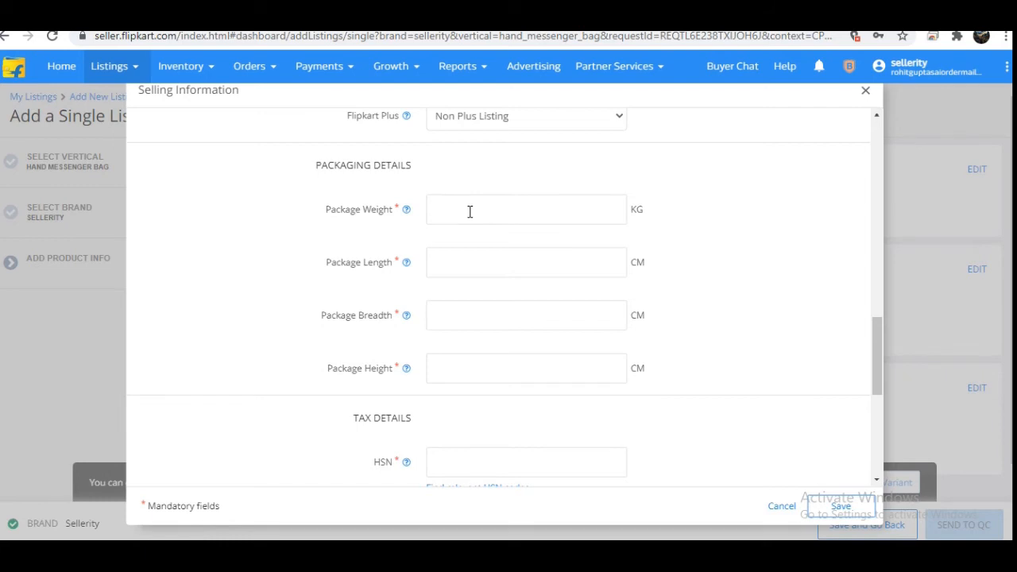
{"action": "type", "text": ".900"}
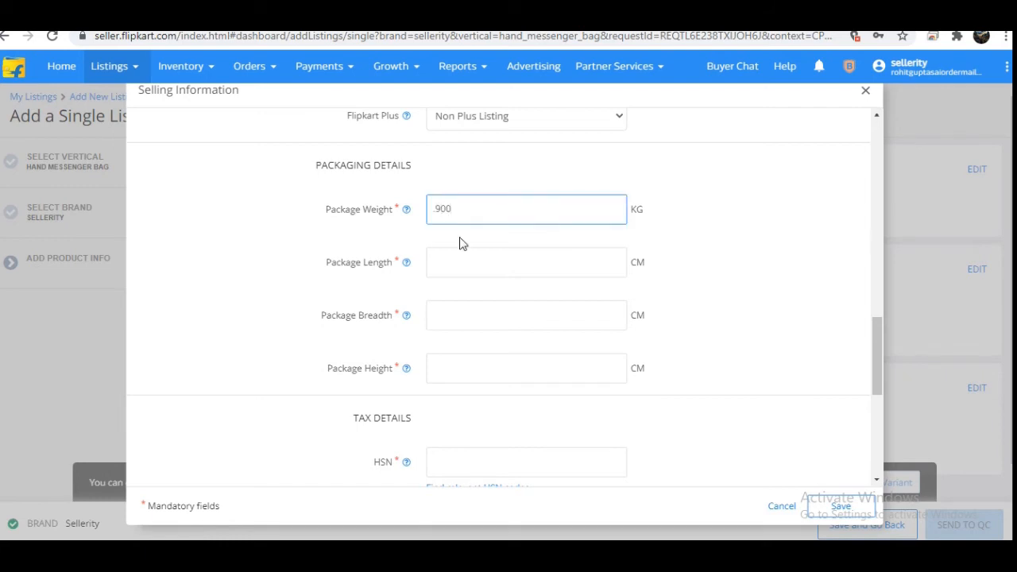
Step: Set the package length, breadth and height to 12 CM each
{"action": "left_click", "coordinate": [448, 266]}
{"action": "type", "text": "1"}
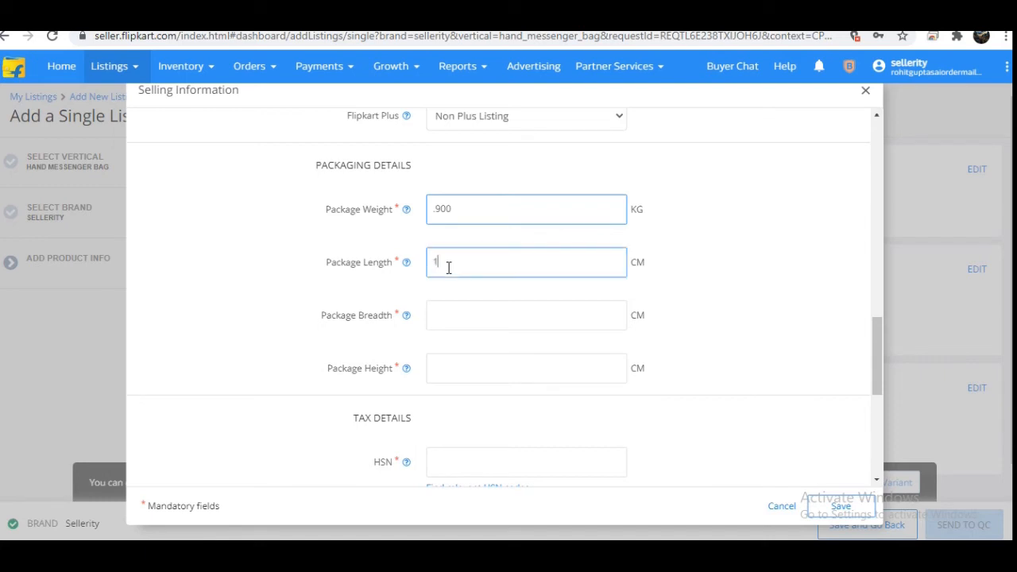
{"action": "type", "text": "2"}
{"action": "left_click", "coordinate": [447, 317]}
{"action": "type", "text": "1"}
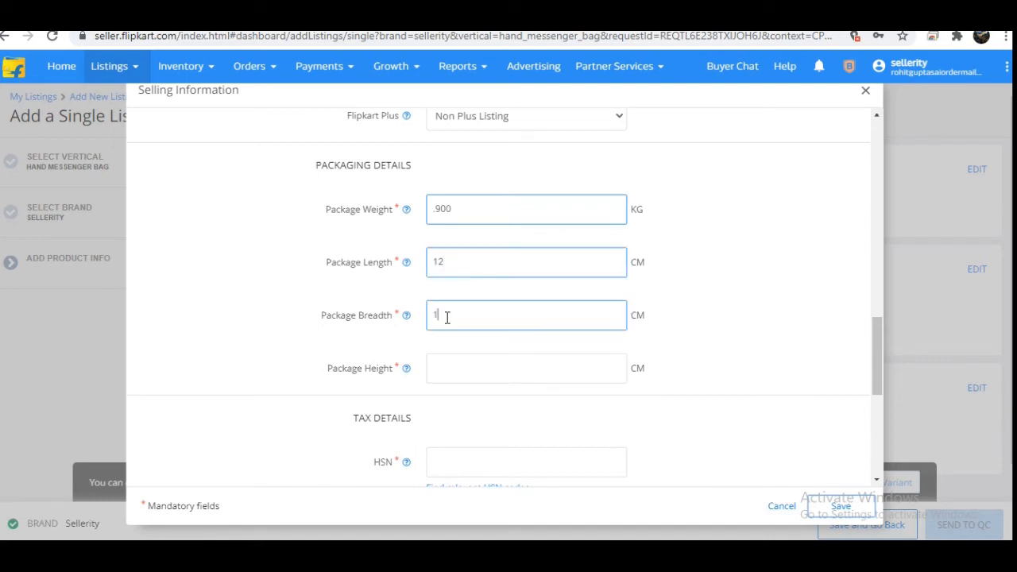
{"action": "type", "text": "2"}
{"action": "left_click", "coordinate": [455, 371]}
{"action": "type", "text": "12"}
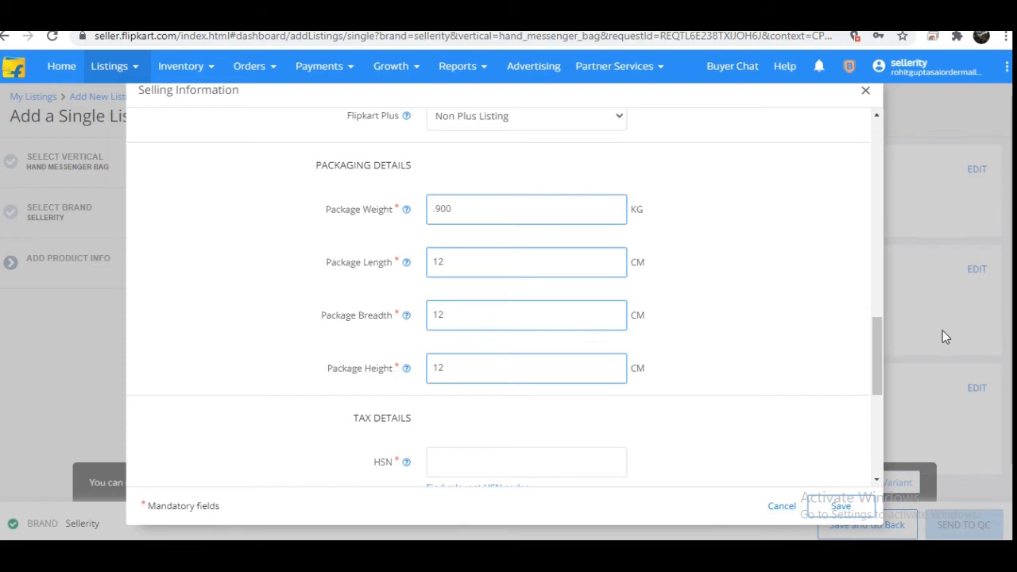
Step: In the tax details, pick the relevant HSN code 42021130 for satchels and set the tax code to GST_18
{"action": "left_click_drag", "start_coordinate": [880, 347], "coordinate": [882, 397]}
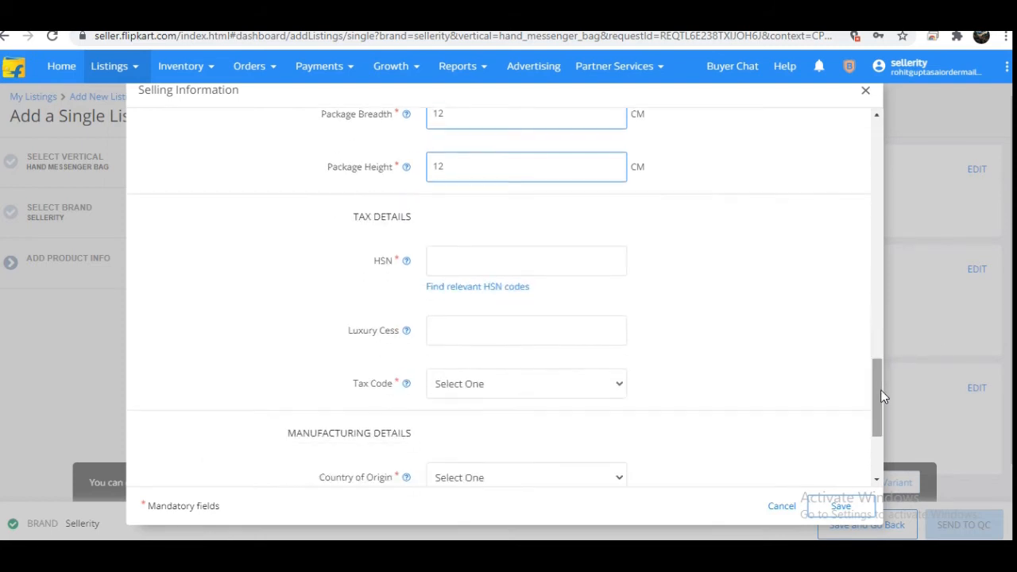
{"action": "left_click", "coordinate": [467, 287]}
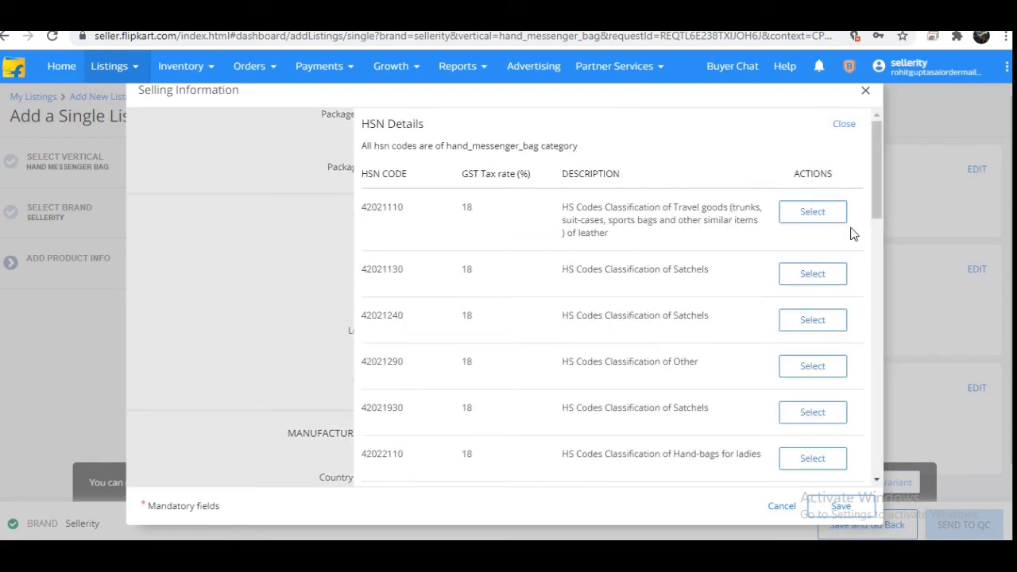
{"action": "left_click", "coordinate": [825, 280]}
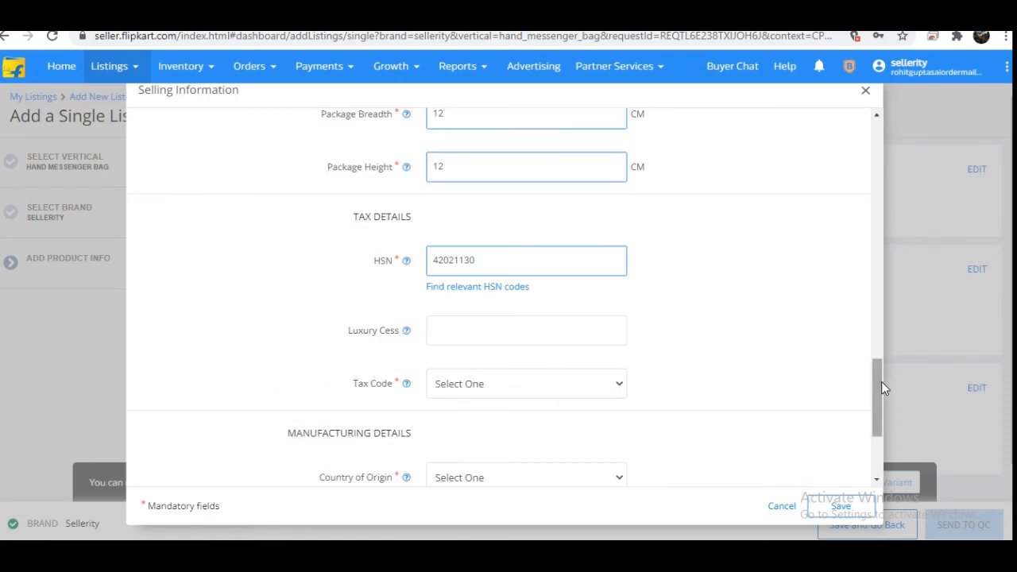
{"action": "left_click_drag", "start_coordinate": [881, 388], "coordinate": [880, 410]}
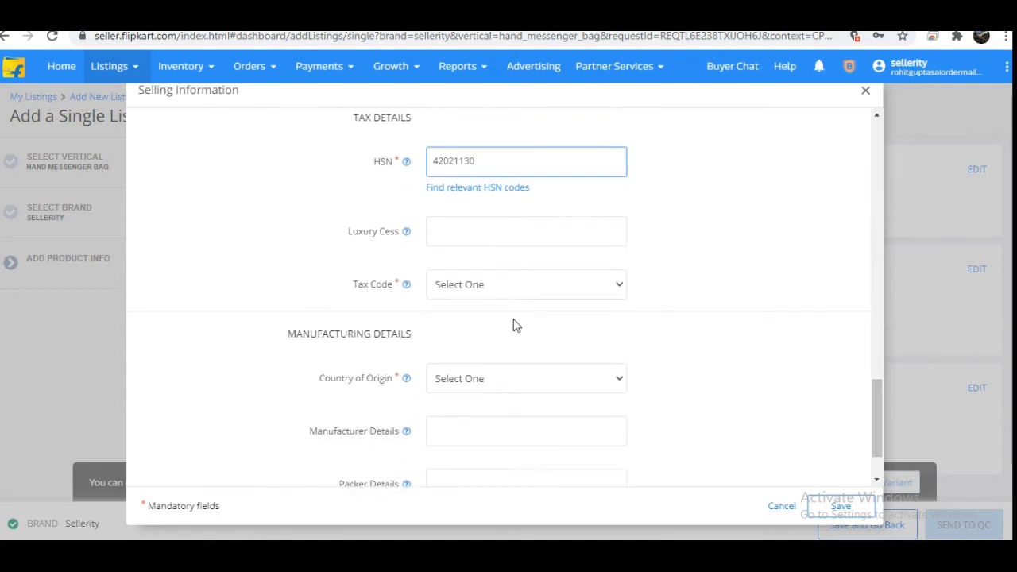
{"action": "left_click", "coordinate": [485, 283]}
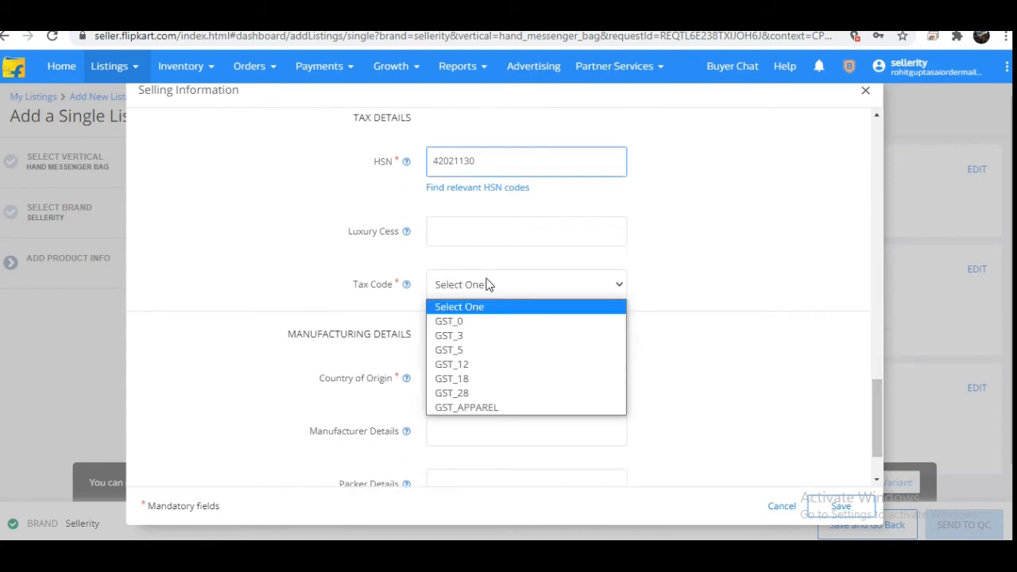
{"action": "left_click", "coordinate": [474, 378]}
Step: In the manufacturing details, set the country of origin to India
{"action": "left_click", "coordinate": [614, 378]}
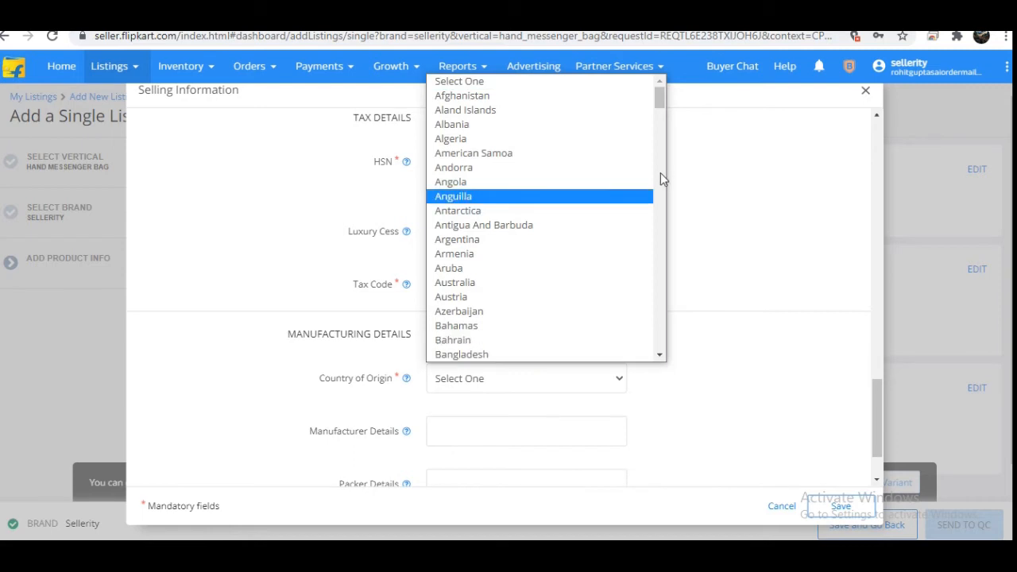
{"action": "mouse_move", "coordinate": [659, 107]}
{"action": "left_mouse_down"}
{"action": "mouse_move", "coordinate": [663, 308]}
{"action": "mouse_move", "coordinate": [660, 95]}
{"action": "left_mouse_up"}
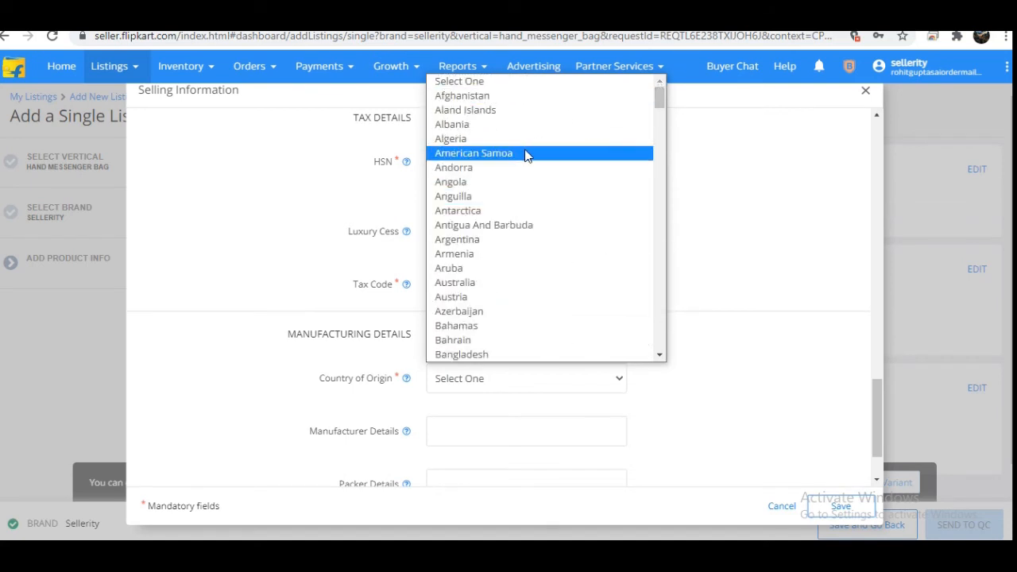
{"action": "type", "text": "in"}
{"action": "key", "text": "Return"}
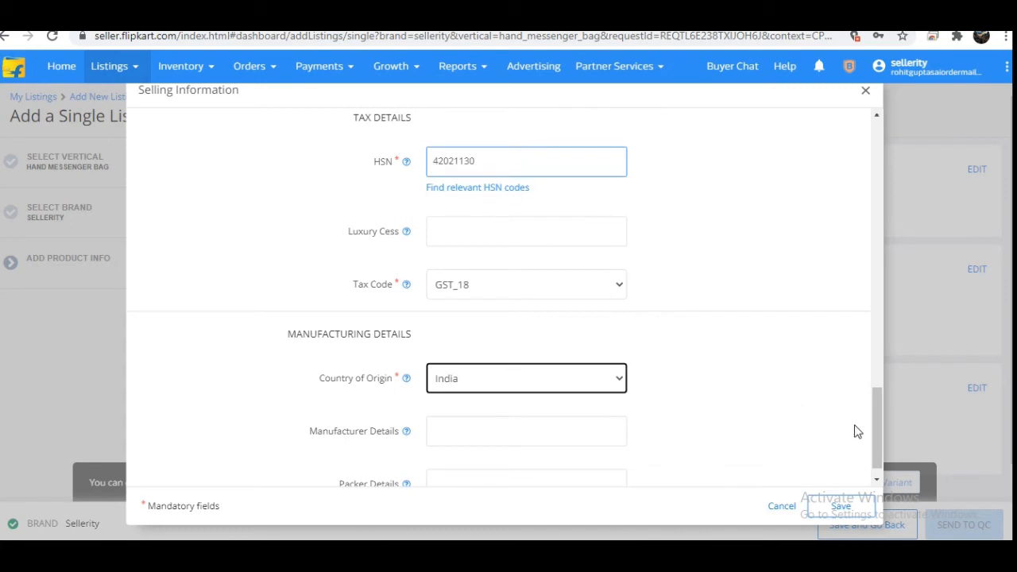
{"action": "left_click_drag", "start_coordinate": [884, 416], "coordinate": [878, 446]}
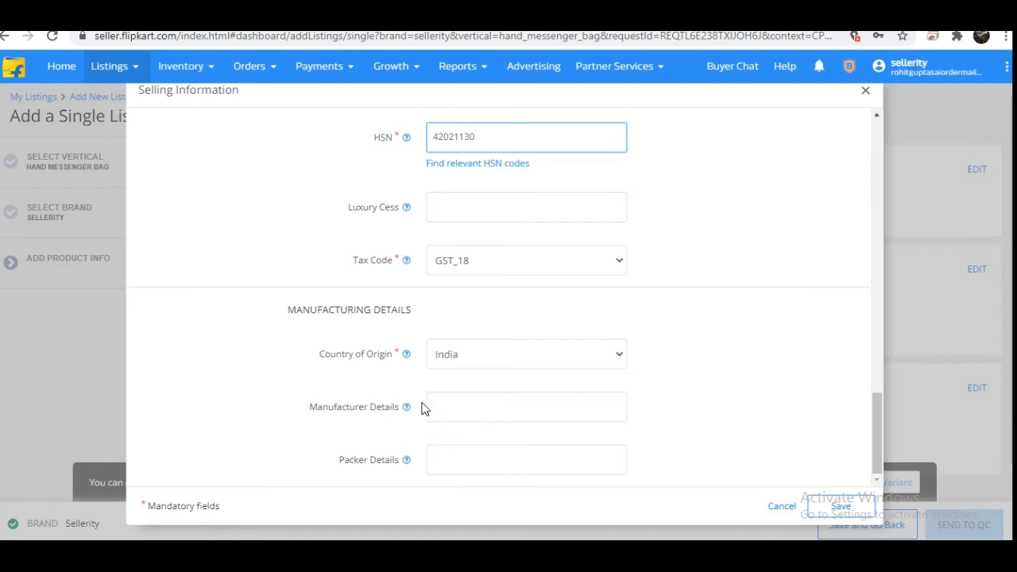
Step: Check the help notes for the manufacturer and packer details and save the selling information
{"action": "mouse_move", "coordinate": [407, 417]}
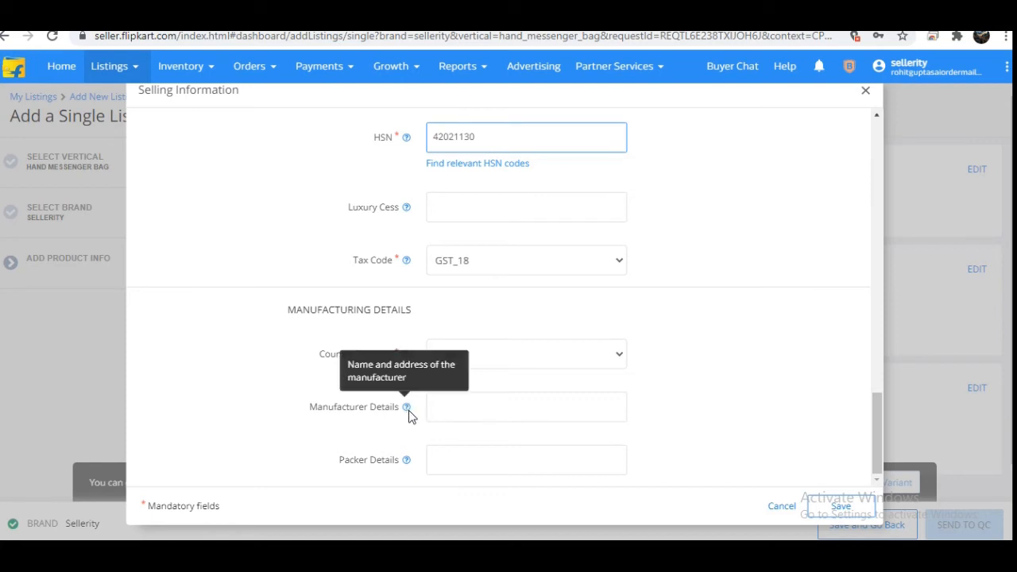
{"action": "mouse_move", "coordinate": [404, 468]}
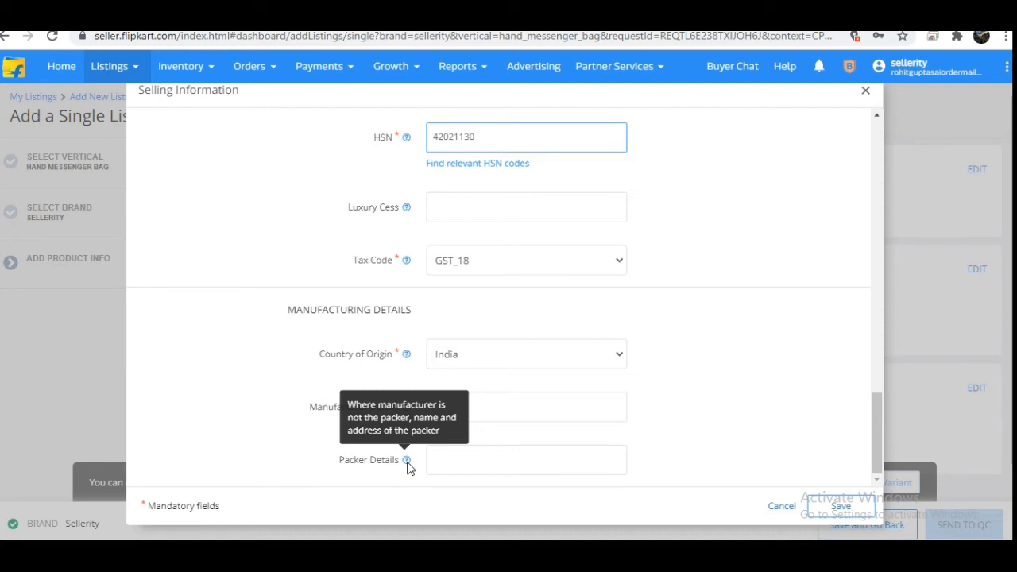
{"action": "left_click", "coordinate": [838, 505]}
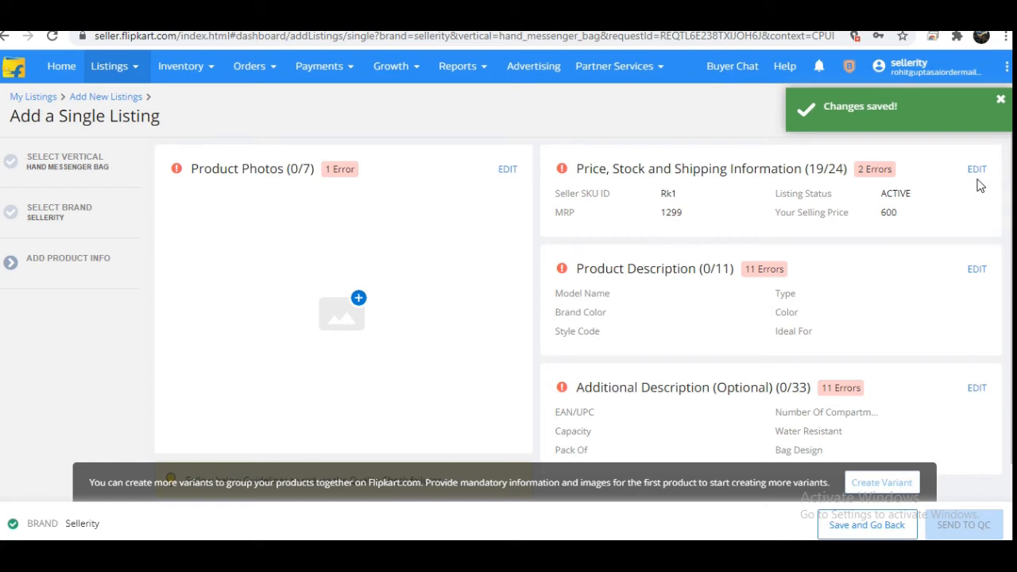
Step: In the product description, enter shtt1 as the model name and set the type to Hand-Held Bag
{"action": "left_click", "coordinate": [975, 270]}
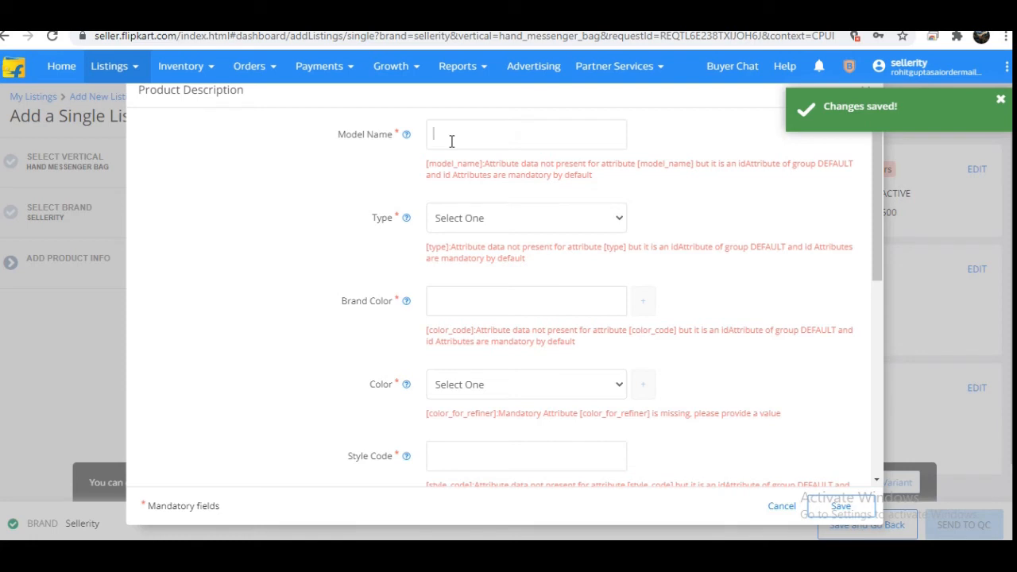
{"action": "type", "text": "shtt"}
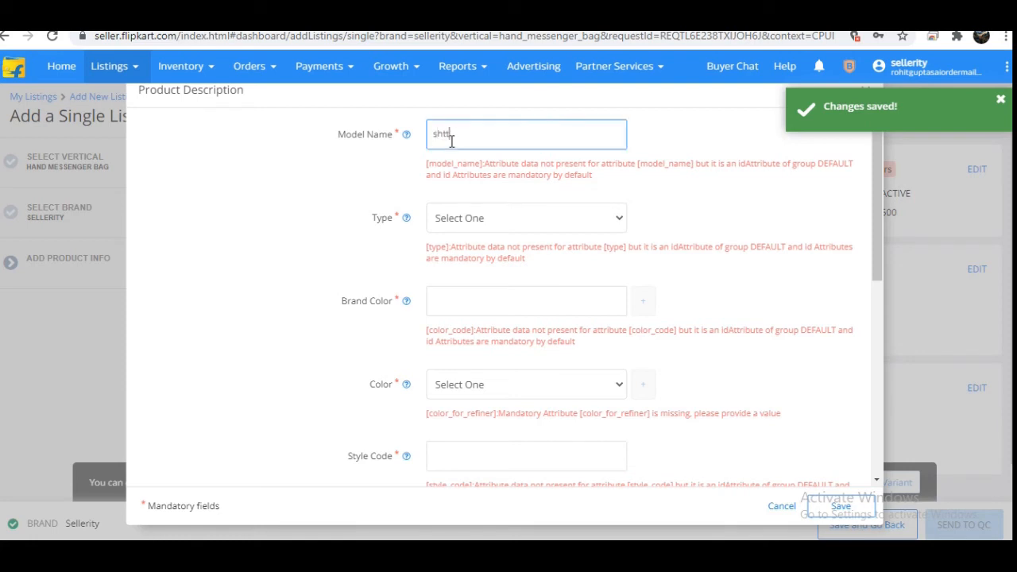
{"action": "type", "text": "1"}
{"action": "left_click", "coordinate": [477, 212]}
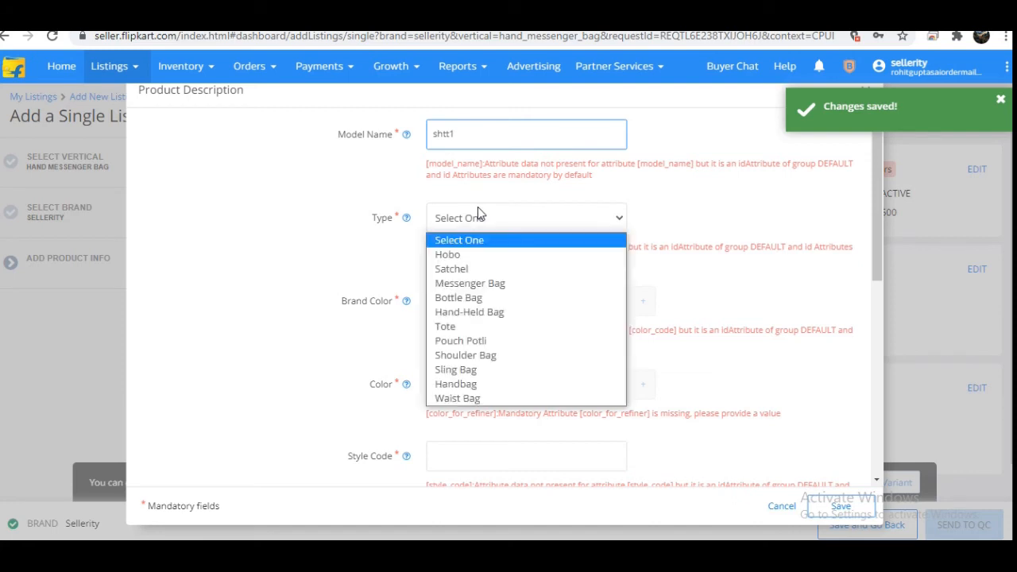
{"action": "left_click", "coordinate": [477, 313]}
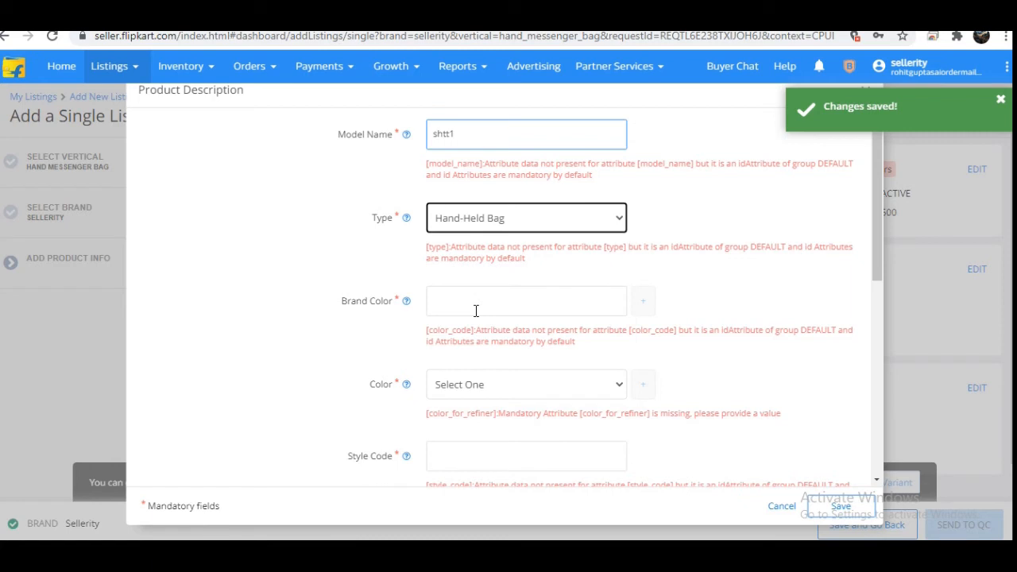
Step: Enter black as the brand color and set the color to Black in the product description
{"action": "left_click", "coordinate": [475, 311]}
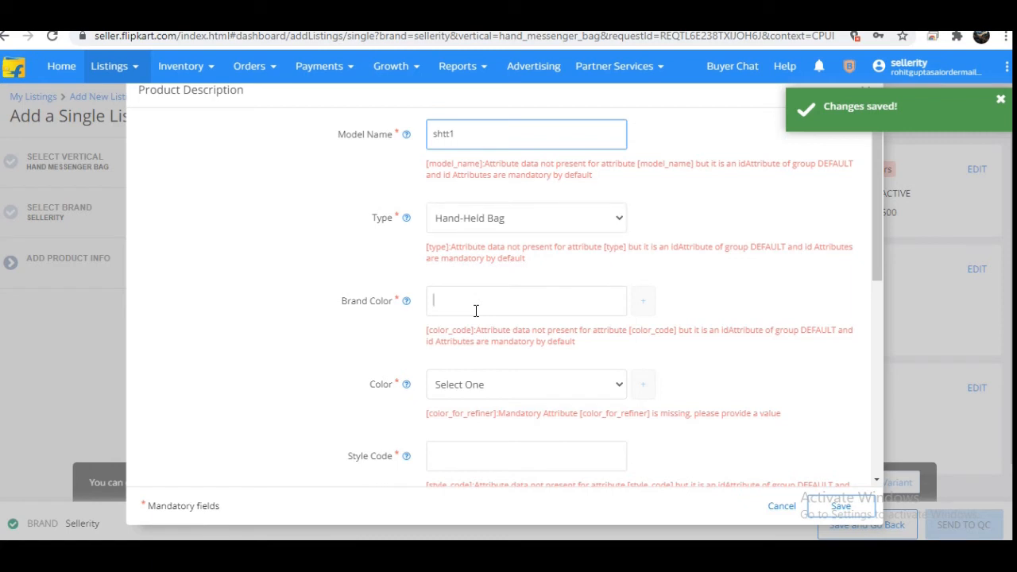
{"action": "type", "text": "bl"}
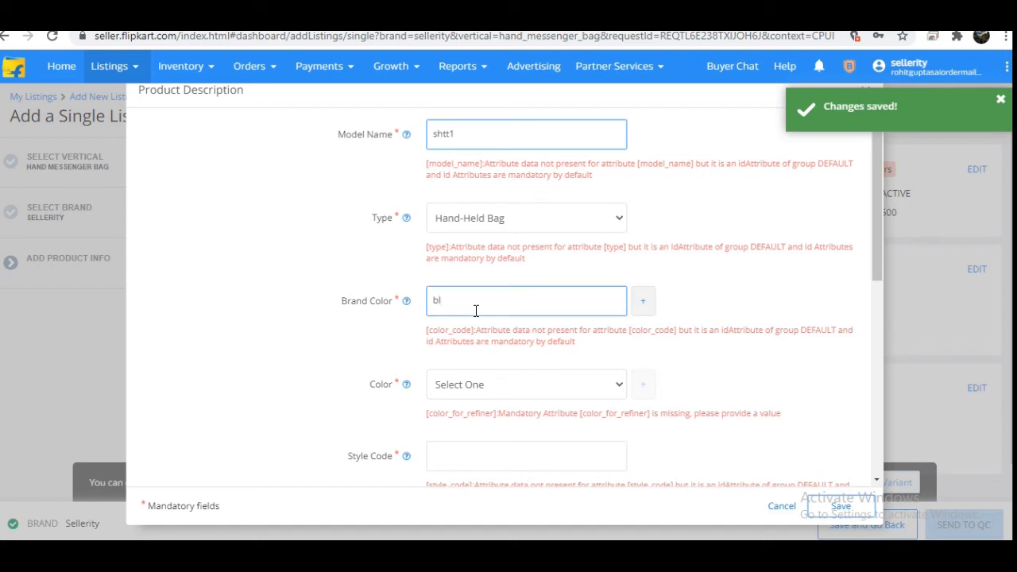
{"action": "type", "text": "ack"}
{"action": "left_click", "coordinate": [490, 386]}
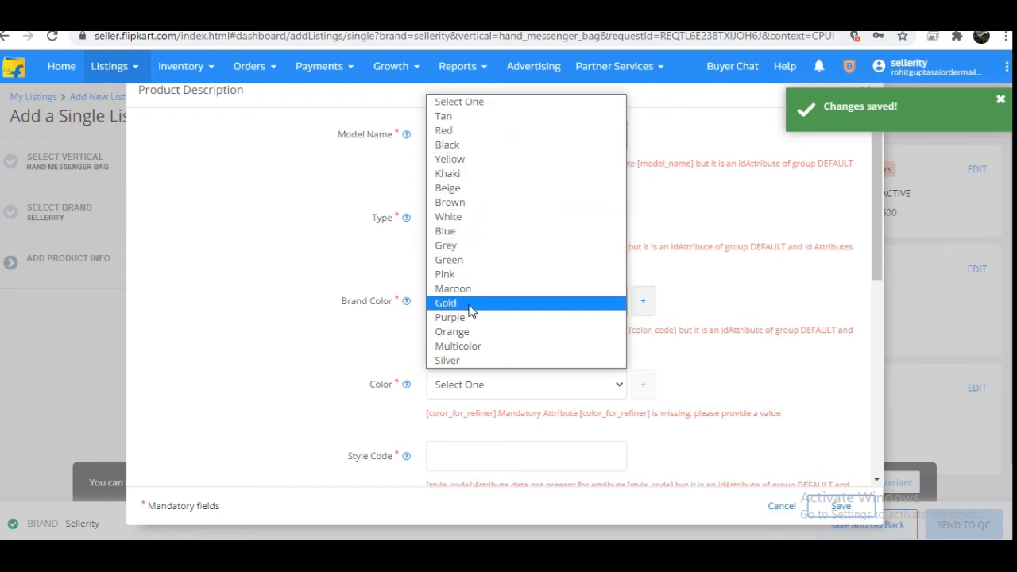
{"action": "key", "text": "b"}
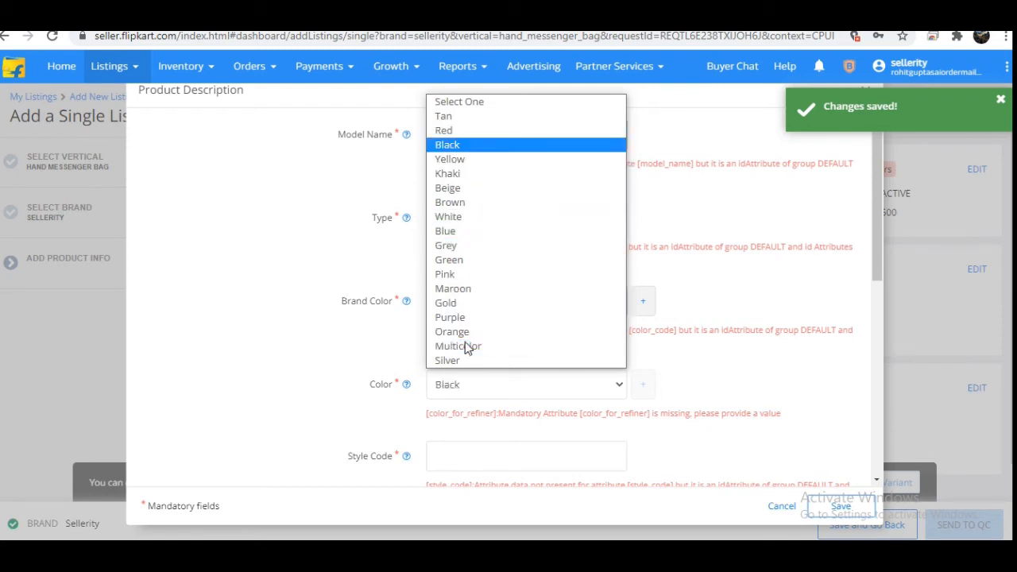
{"action": "key", "text": "Return"}
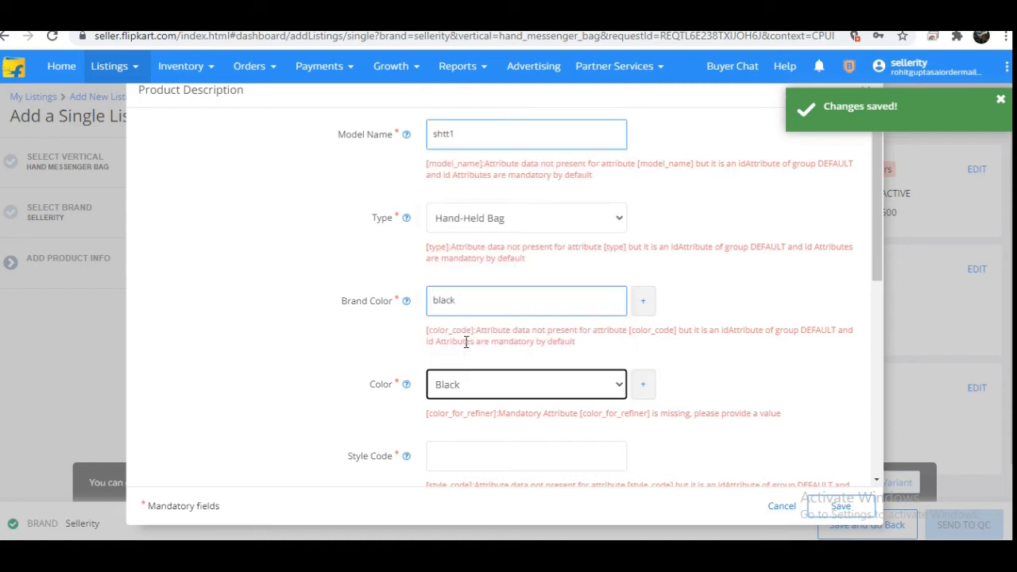
Step: Enter zk1 as the style code in the product description
{"action": "left_click", "coordinate": [506, 463]}
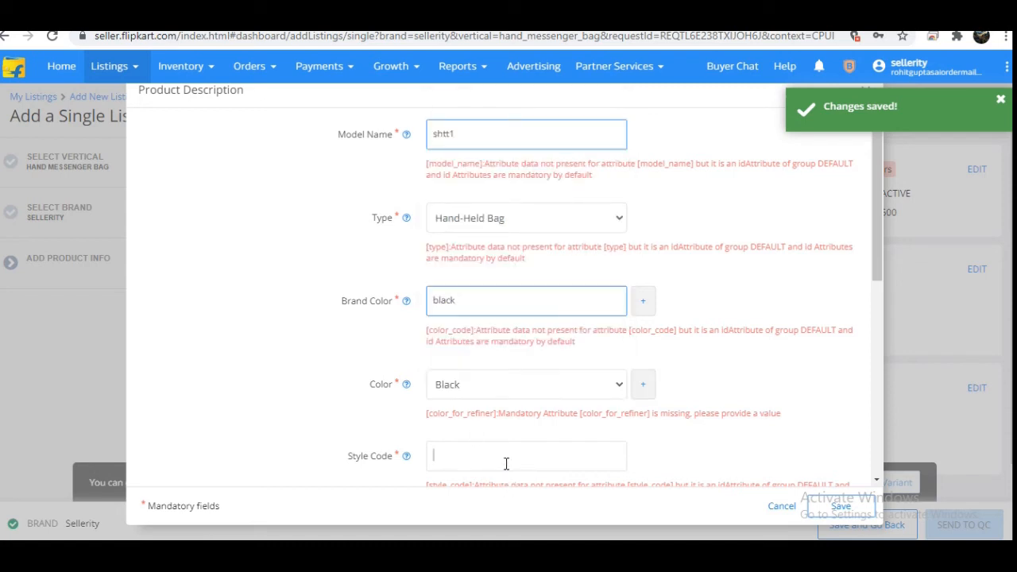
{"action": "type", "text": "zk"}
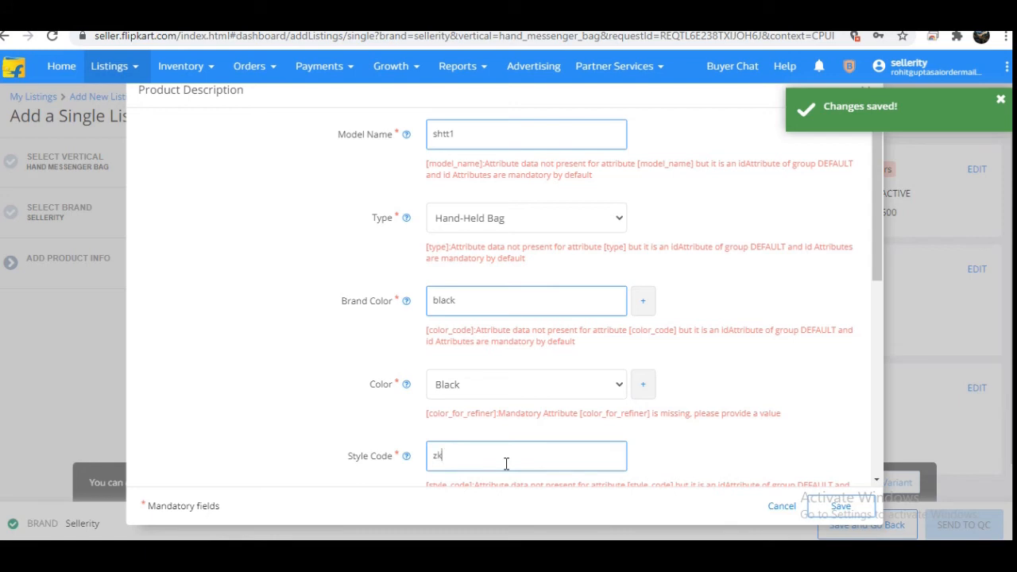
{"action": "type", "text": "1"}
Step: Set the bag as ideal for Women and choose Nylon as its material
{"action": "left_click_drag", "start_coordinate": [873, 277], "coordinate": [869, 380]}
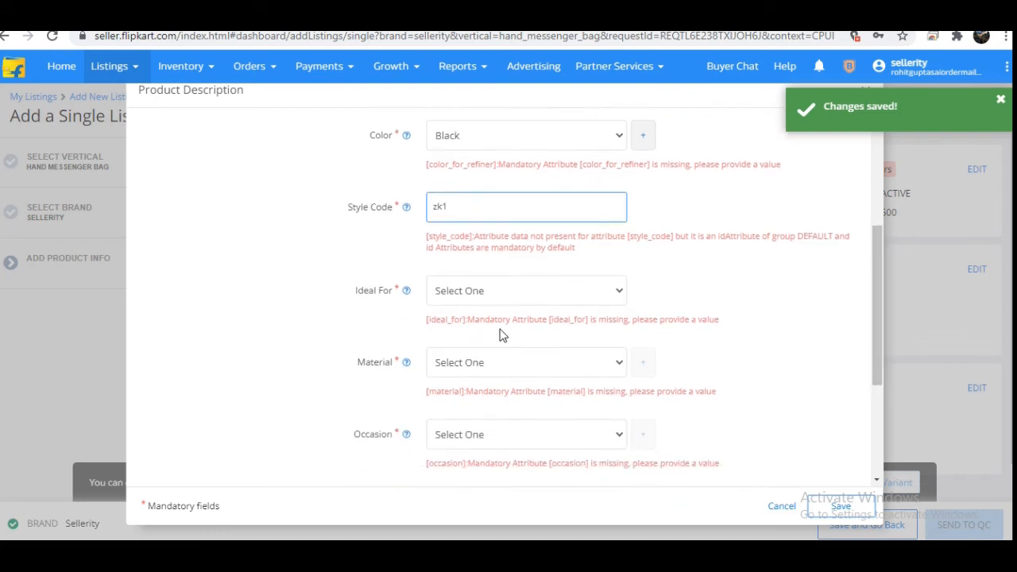
{"action": "left_click", "coordinate": [499, 290]}
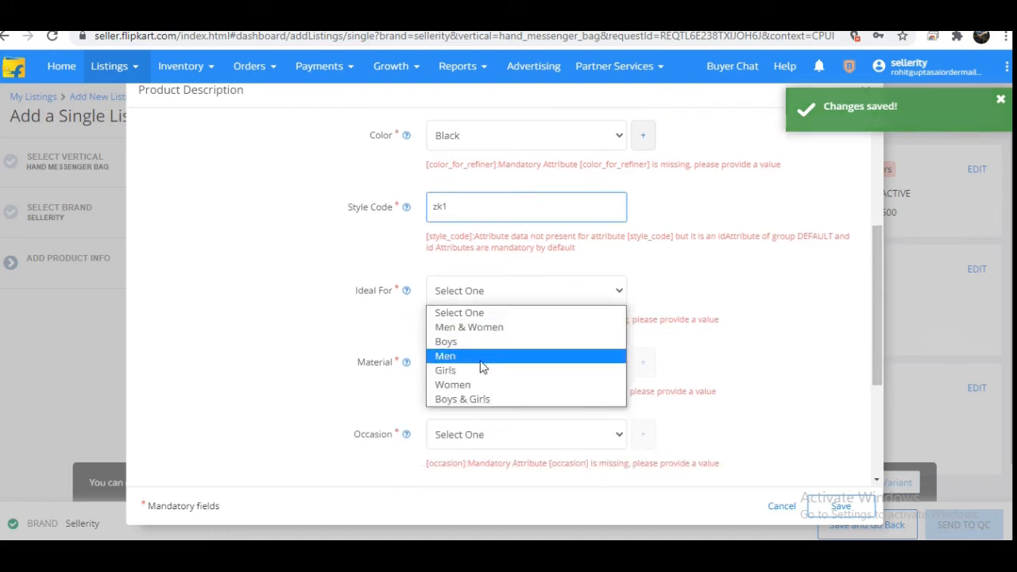
{"action": "left_click", "coordinate": [479, 386]}
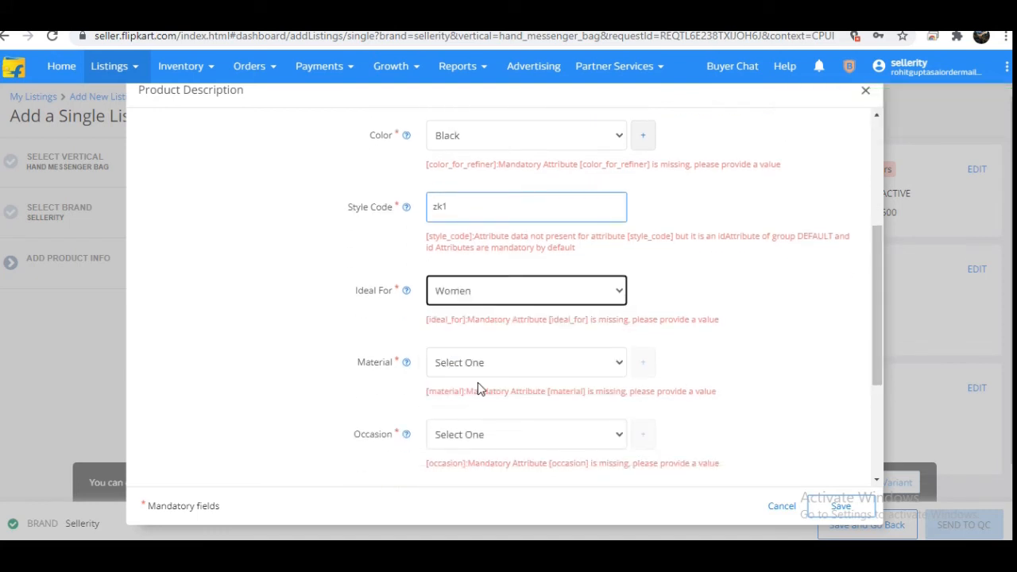
{"action": "left_click", "coordinate": [487, 370]}
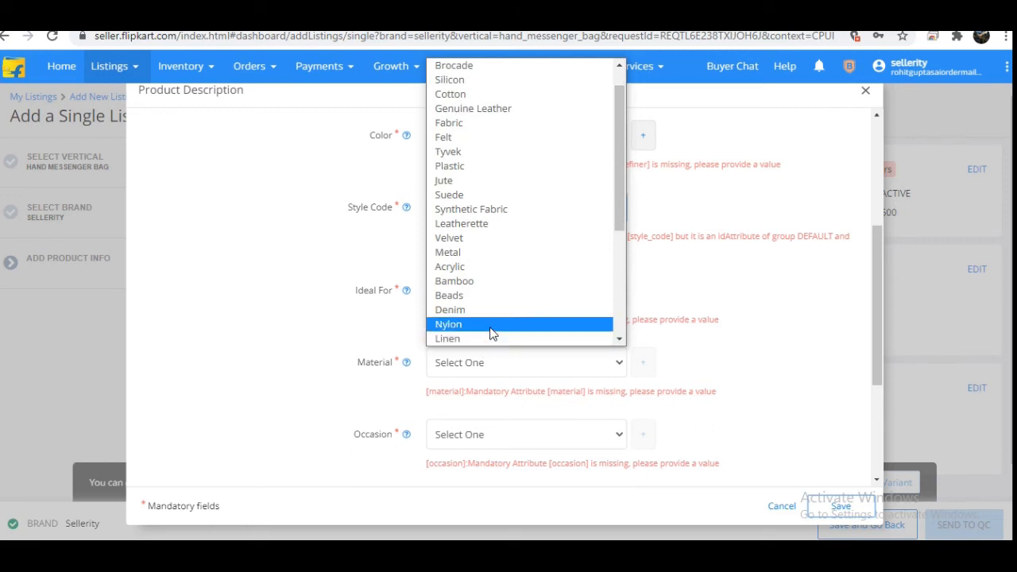
{"action": "left_click", "coordinate": [490, 327]}
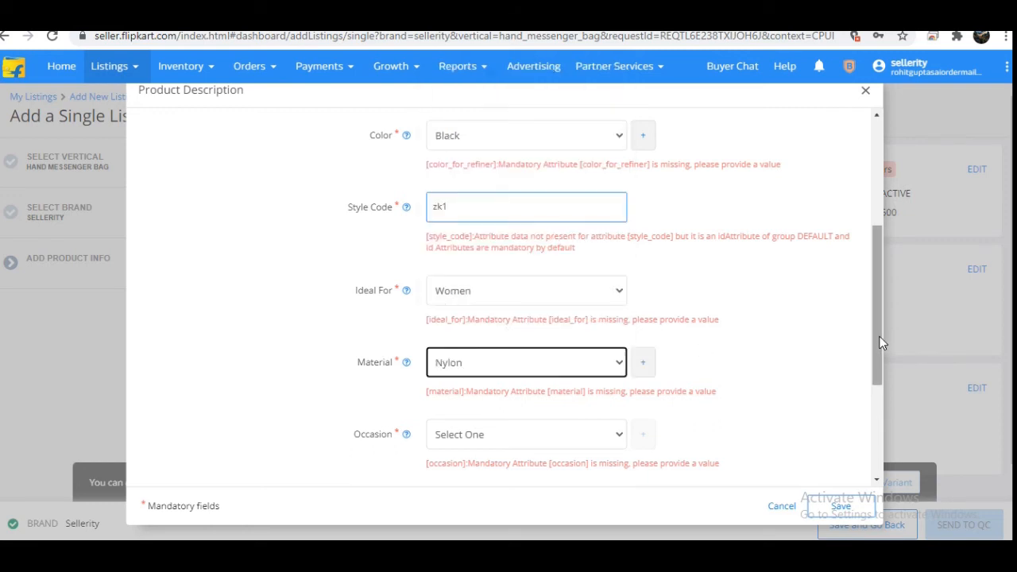
Step: Add three occasions for the bag: Travel, Festive and Evening/Party
{"action": "left_click_drag", "start_coordinate": [880, 341], "coordinate": [877, 370]}
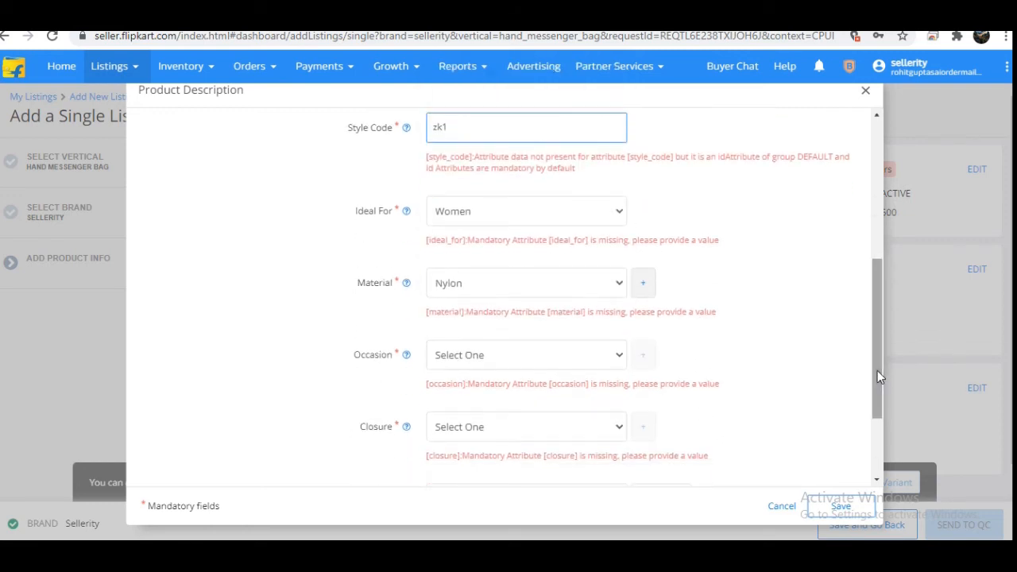
{"action": "left_click", "coordinate": [588, 361]}
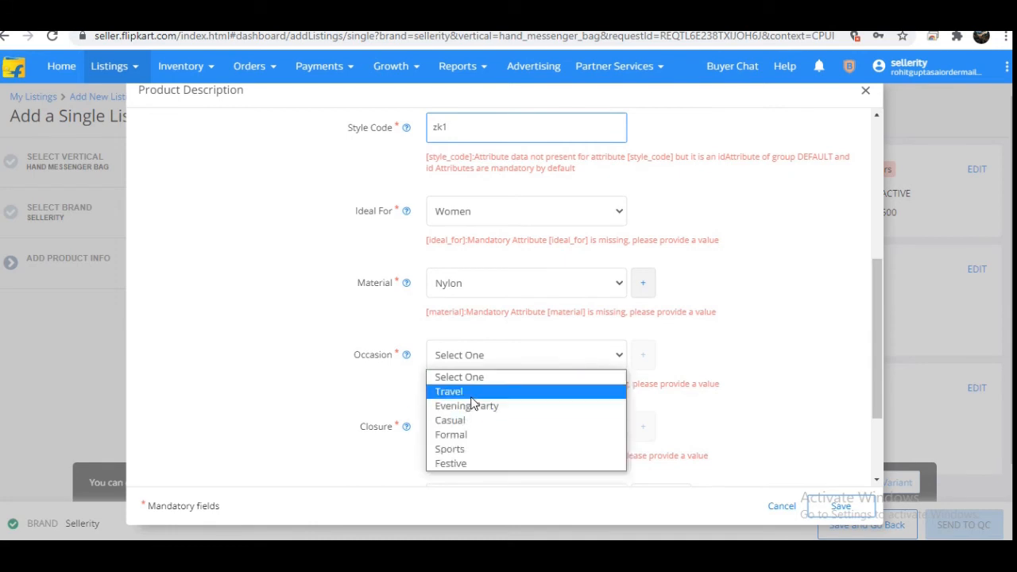
{"action": "left_click", "coordinate": [471, 398]}
{"action": "left_click", "coordinate": [646, 356]}
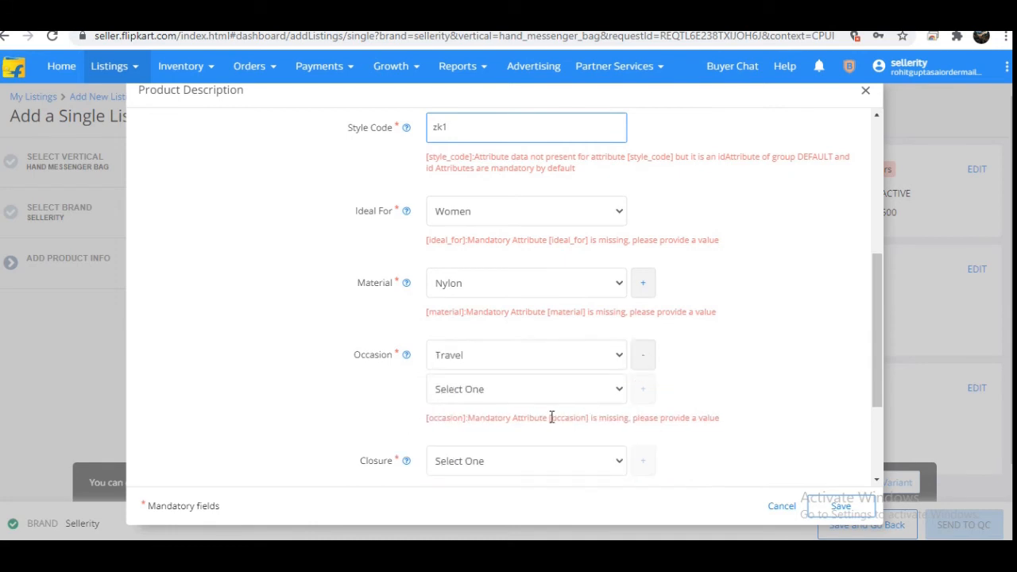
{"action": "left_click", "coordinate": [545, 395]}
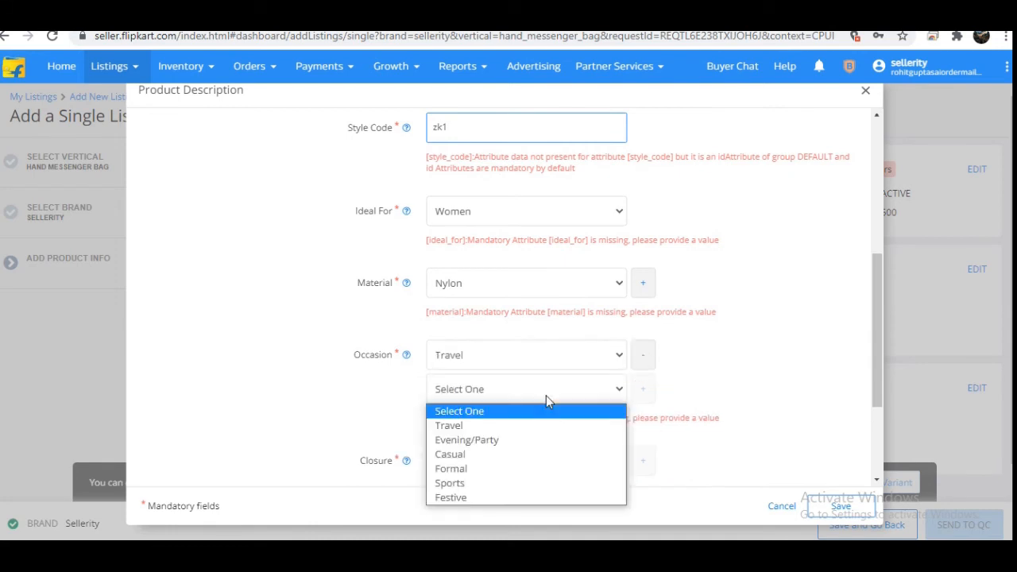
{"action": "left_click", "coordinate": [500, 498]}
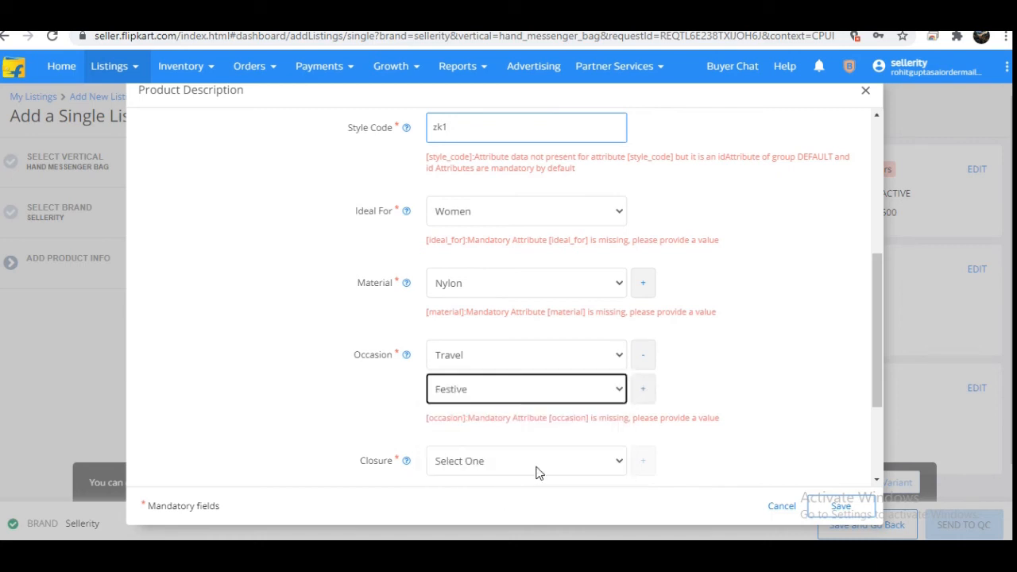
{"action": "left_click", "coordinate": [642, 388]}
{"action": "left_click", "coordinate": [613, 424]}
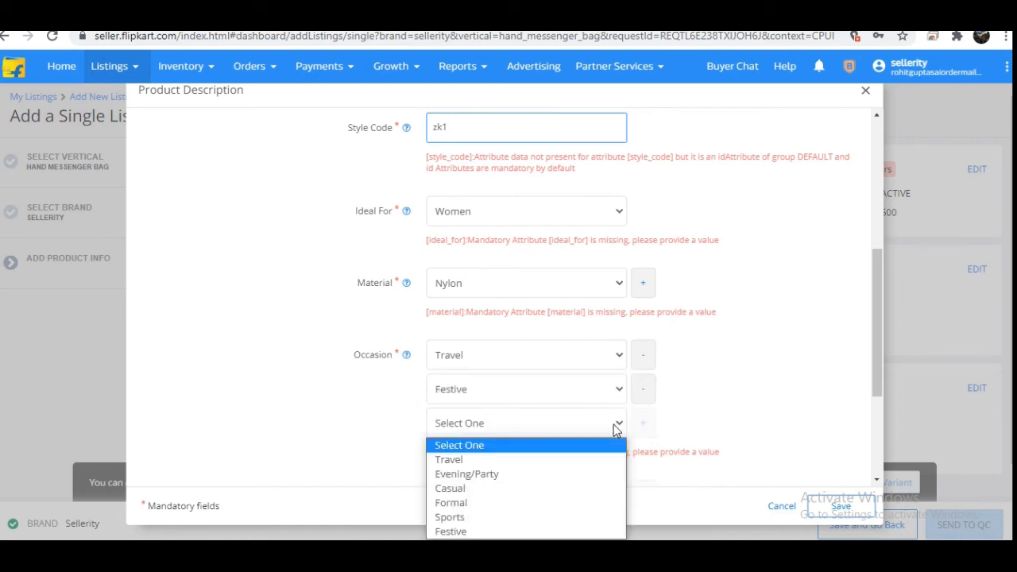
{"action": "left_click", "coordinate": [558, 476]}
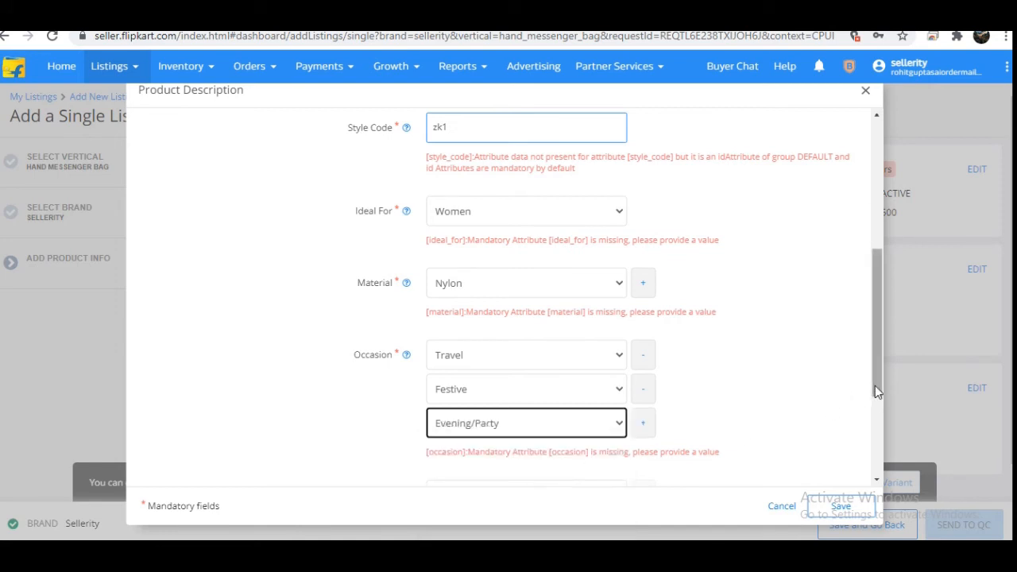
Step: Set the bag's closure to Zip in the product description
{"action": "left_click_drag", "start_coordinate": [876, 386], "coordinate": [879, 469]}
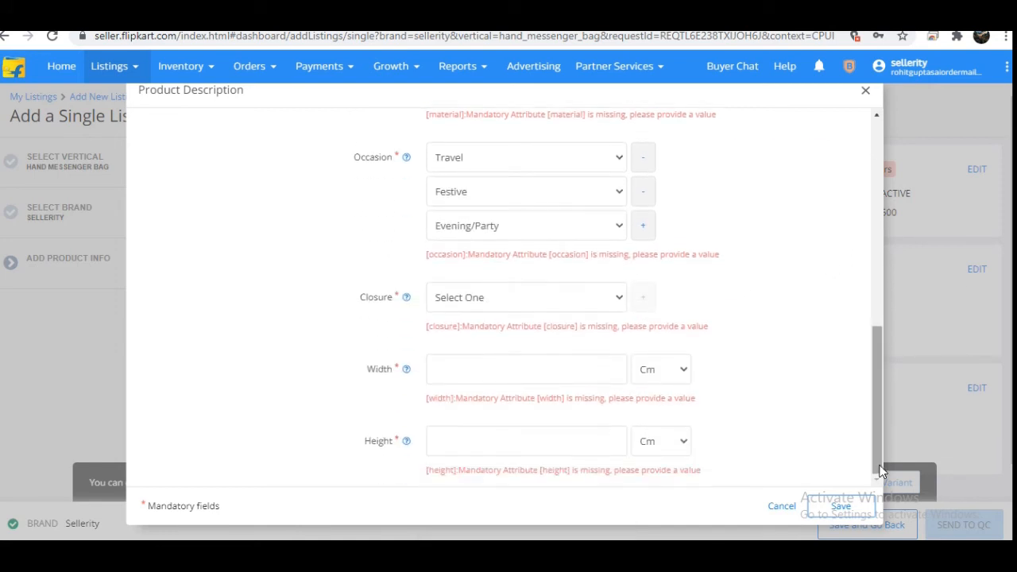
{"action": "left_click", "coordinate": [530, 305]}
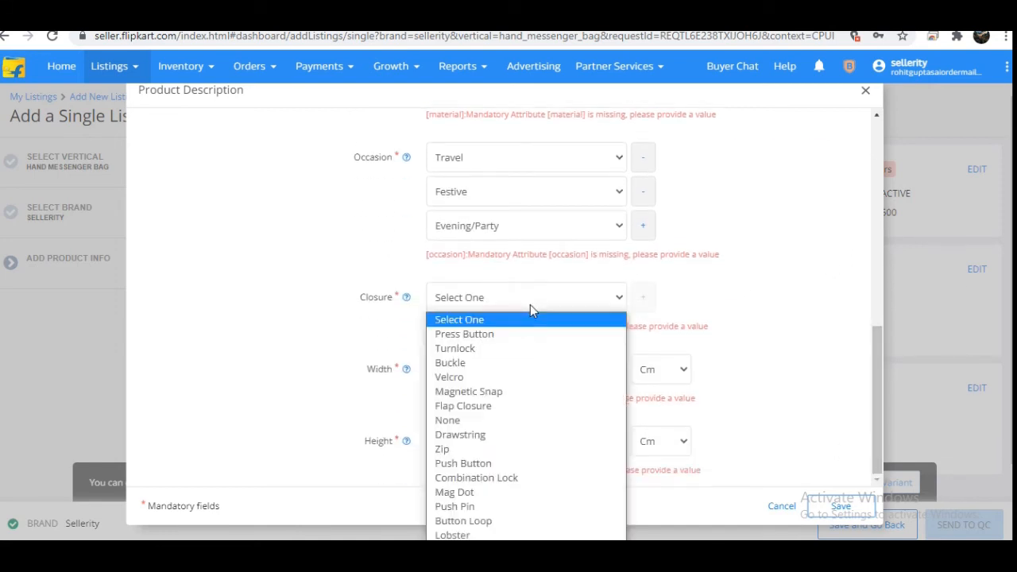
{"action": "left_click", "coordinate": [451, 450]}
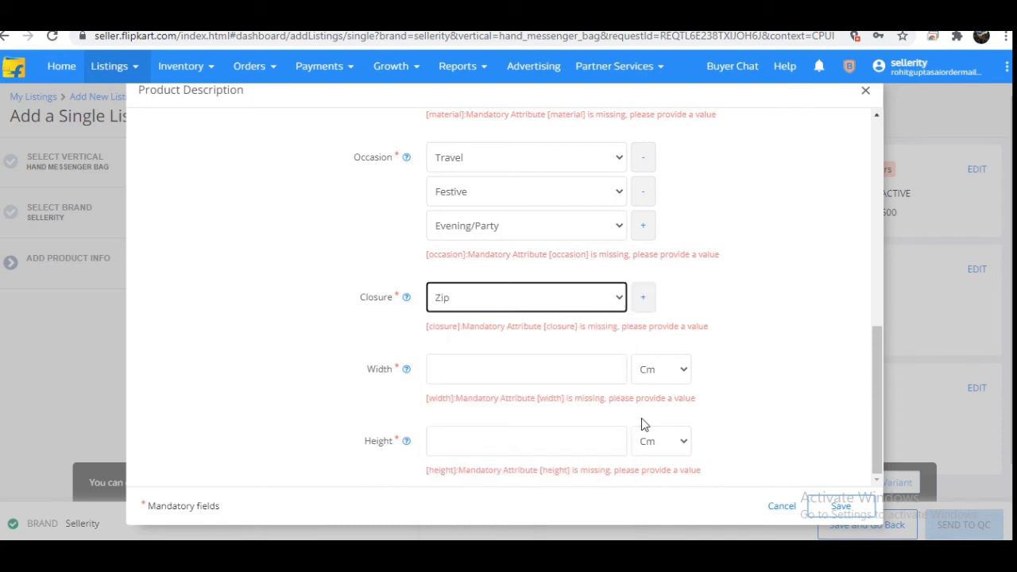
Step: Set the bag's width and height to 12 Cm each and save the product description
{"action": "left_click", "coordinate": [515, 370]}
{"action": "type", "text": "12"}
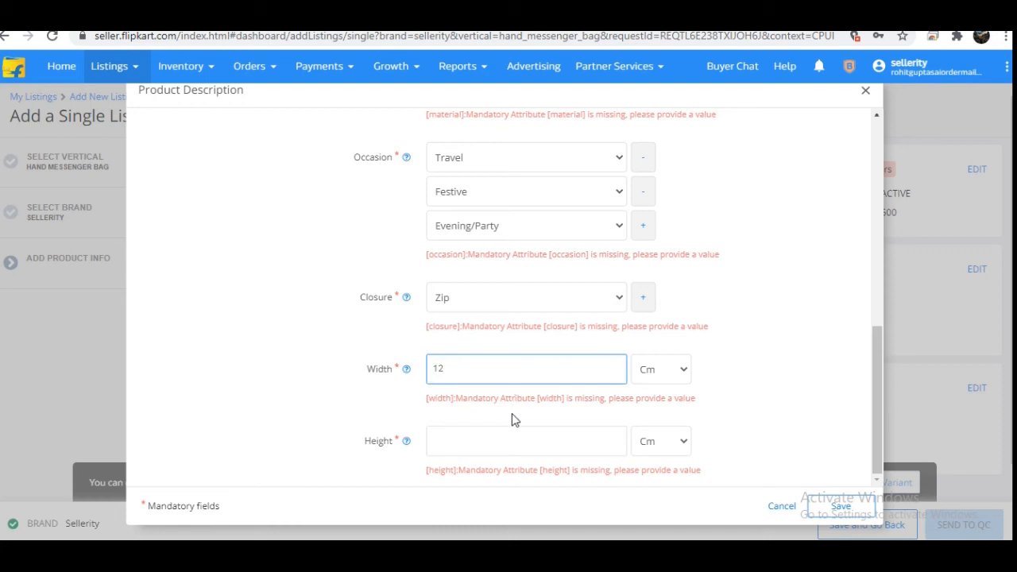
{"action": "left_click", "coordinate": [511, 434]}
{"action": "type", "text": "12"}
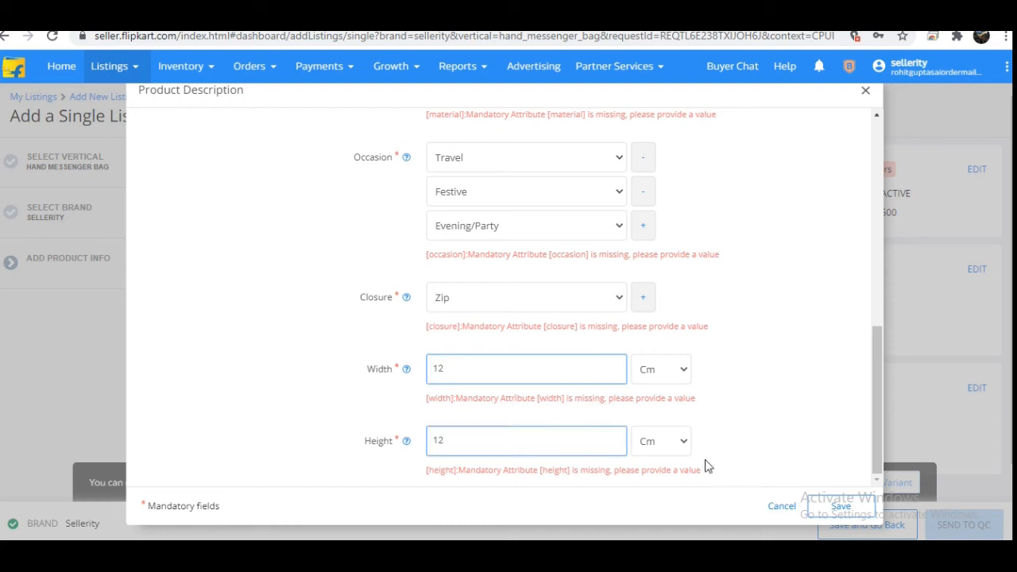
{"action": "left_click", "coordinate": [841, 506]}
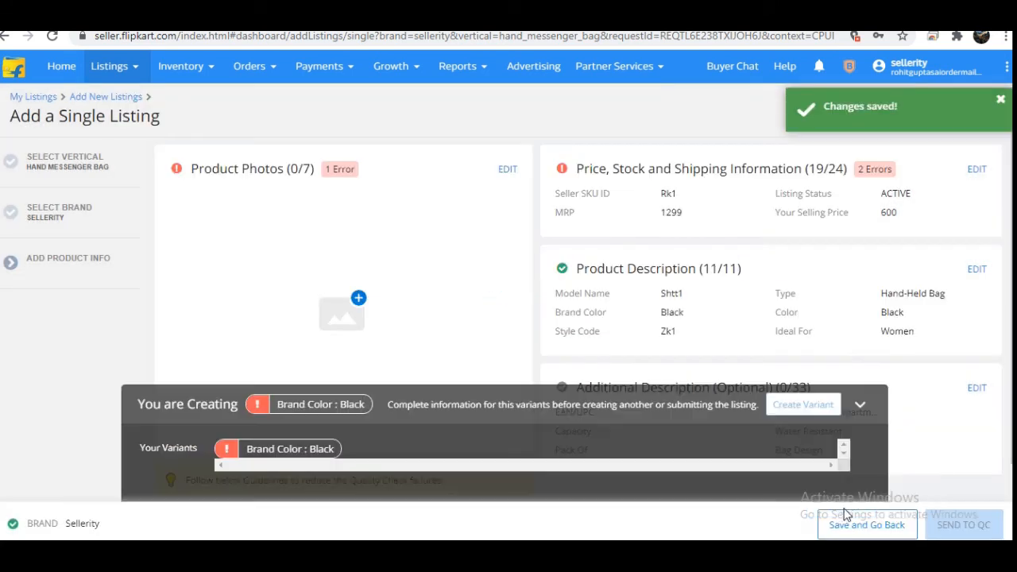
{"action": "left_click_drag", "start_coordinate": [843, 509], "coordinate": [1009, 520]}
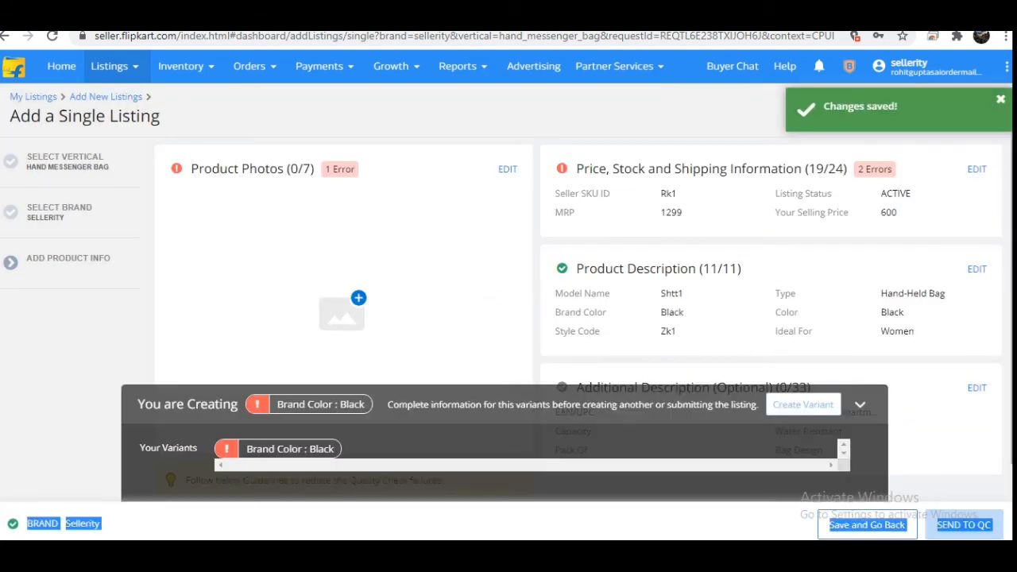
Step: Open the optional additional description for editing and set the bag's capacity to 19 L
{"action": "scroll", "coordinate": [509, 278], "scroll_direction": "down", "scroll_amount": 2}
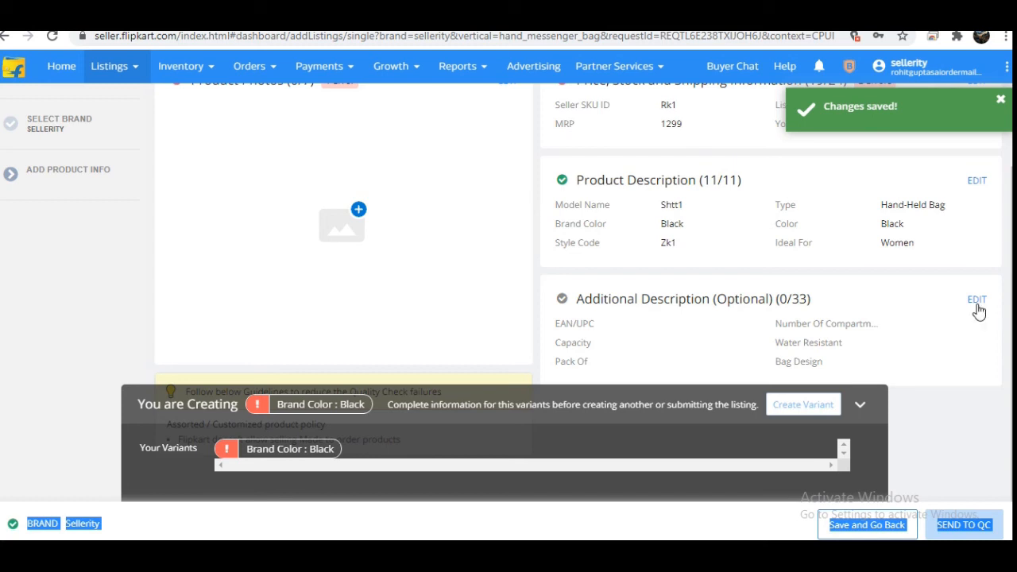
{"action": "left_click", "coordinate": [977, 302]}
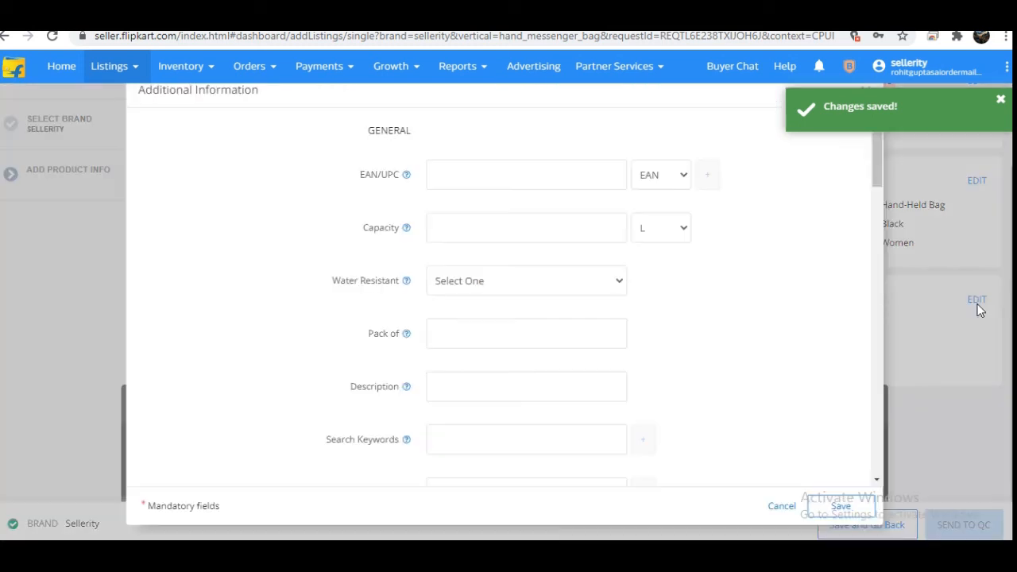
{"action": "left_click", "coordinate": [473, 226]}
{"action": "type", "text": "190"}
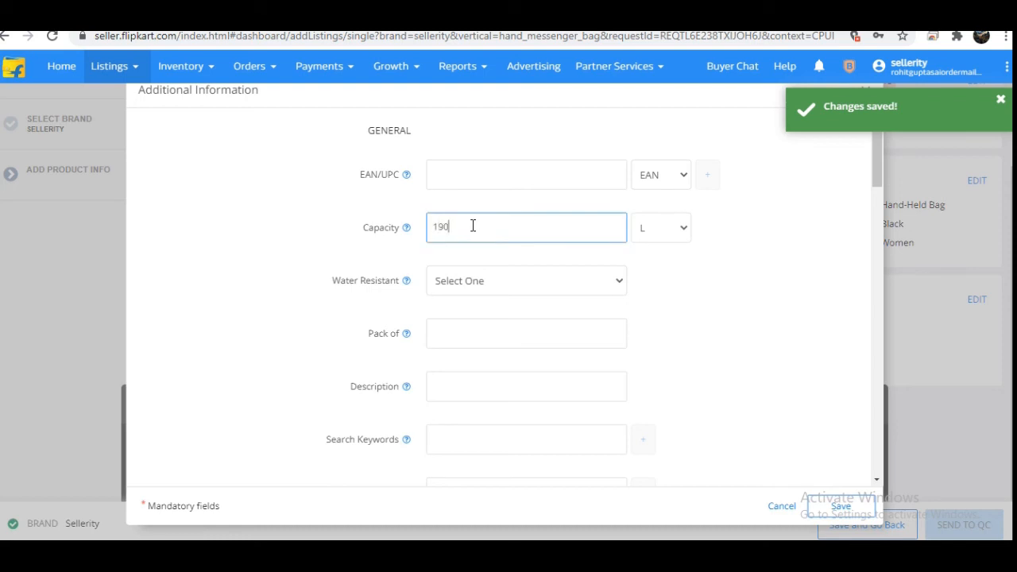
Step: Mark the bag as water resistant with Yes and set its pack quantity to 1
{"action": "left_click", "coordinate": [479, 280]}
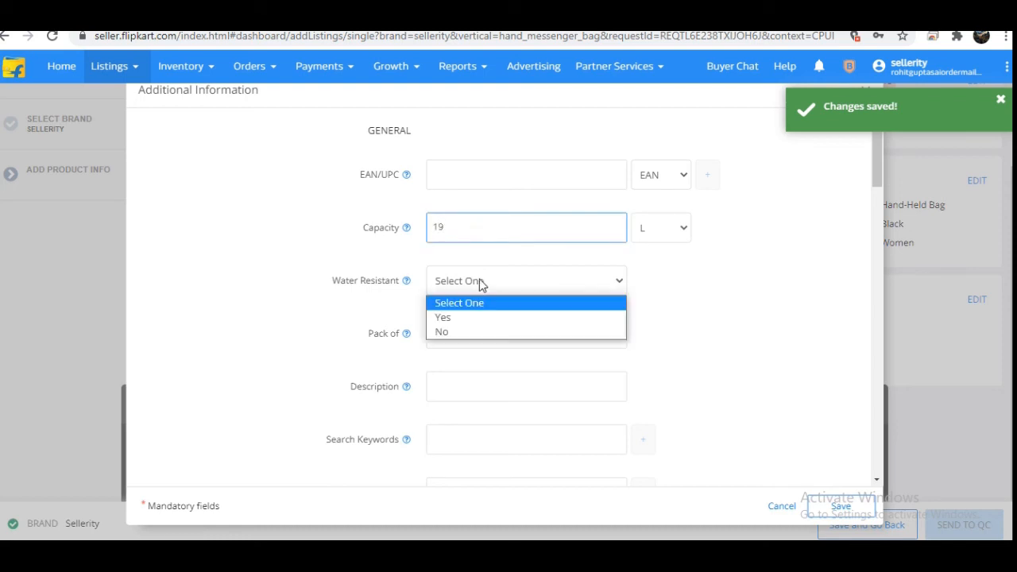
{"action": "left_click", "coordinate": [465, 317]}
{"action": "left_click", "coordinate": [455, 335]}
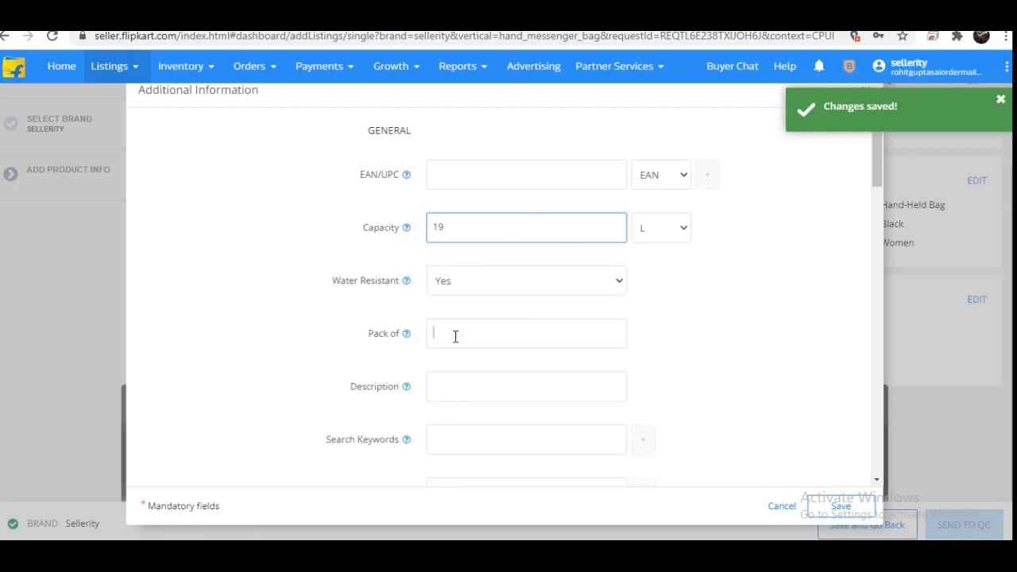
{"action": "type", "text": "1"}
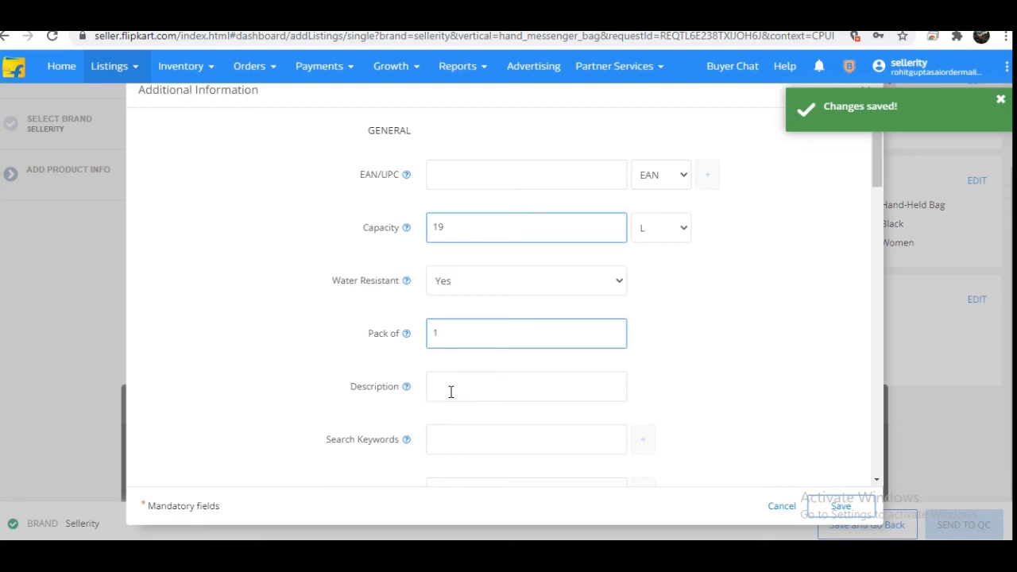
Step: Enter "bluehandbag waterproof," as the bag's search keywords in the additional description
{"action": "left_click", "coordinate": [462, 449]}
{"action": "left_click", "coordinate": [477, 476]}
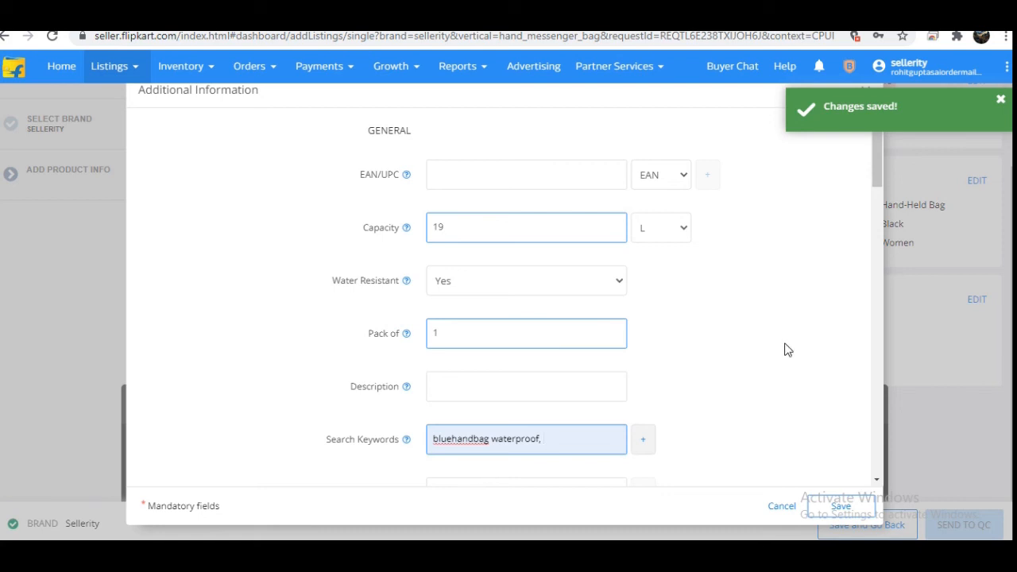
{"action": "left_click_drag", "start_coordinate": [880, 177], "coordinate": [873, 209]}
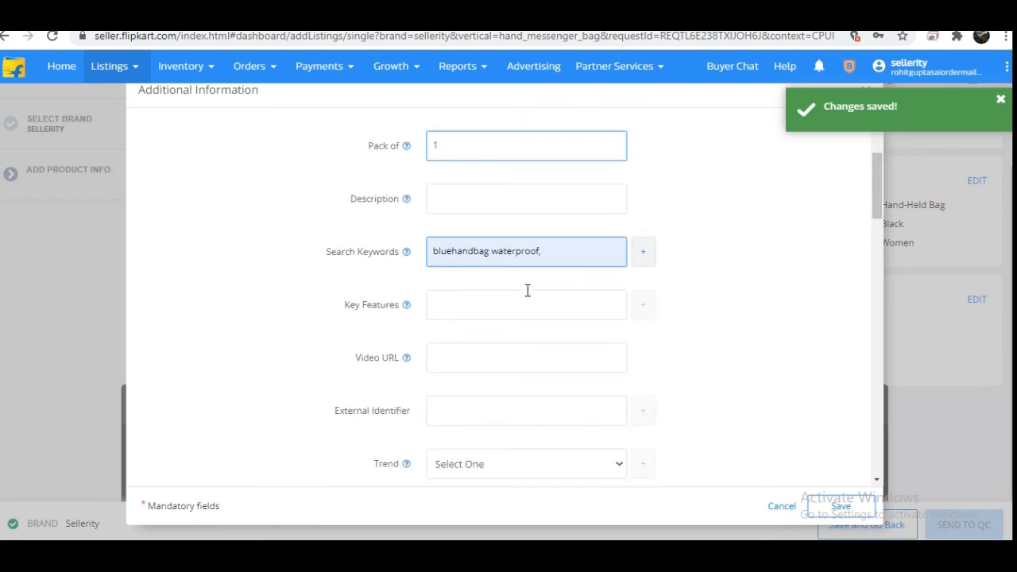
{"action": "left_click", "coordinate": [566, 251]}
{"action": "left_click", "coordinate": [474, 309]}
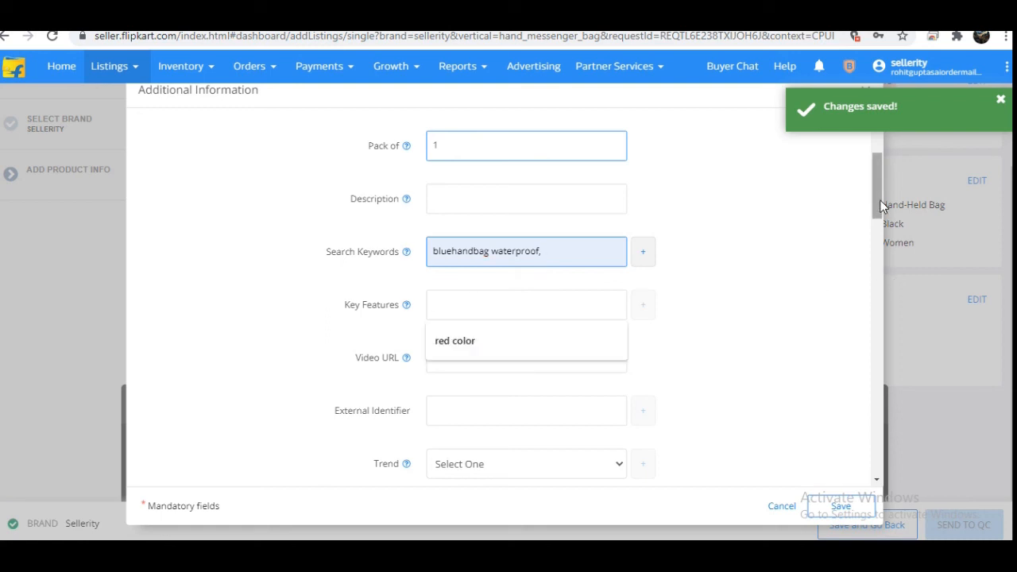
Step: Save the additional description with the remaining optional fields left blank, and dismiss the notification
{"action": "left_click_drag", "start_coordinate": [879, 200], "coordinate": [869, 480]}
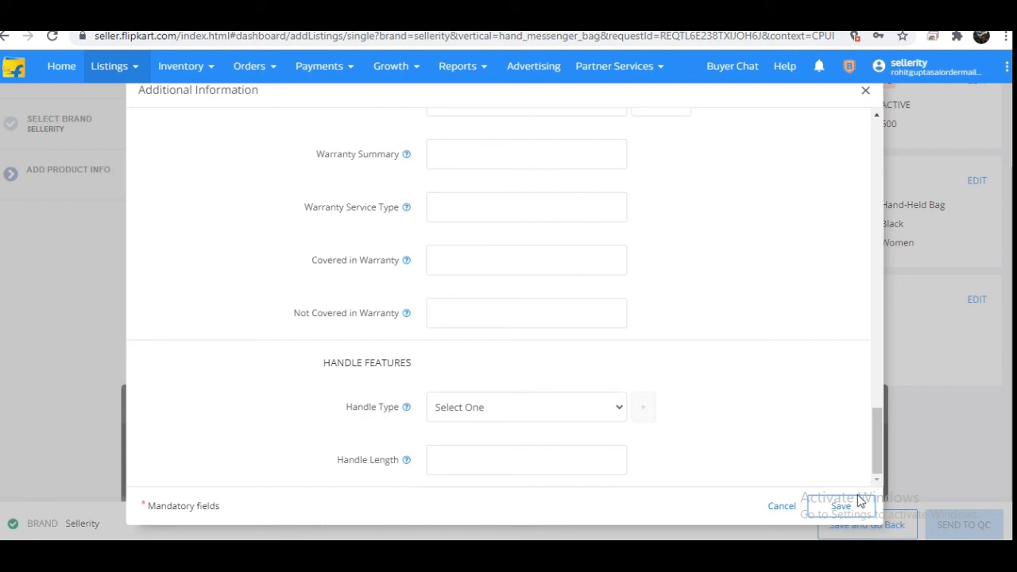
{"action": "left_click", "coordinate": [844, 504]}
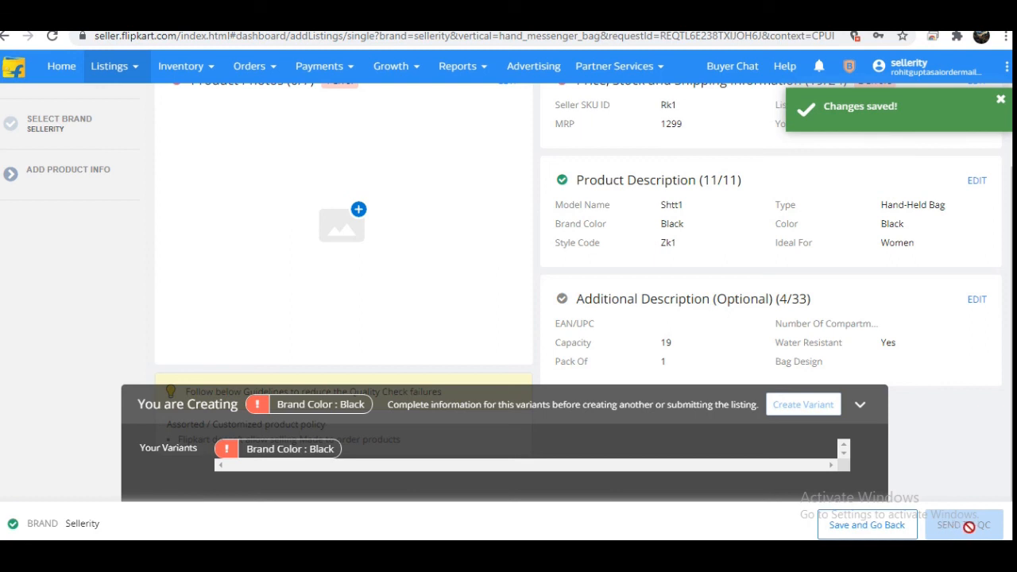
{"action": "left_click", "coordinate": [1000, 101]}
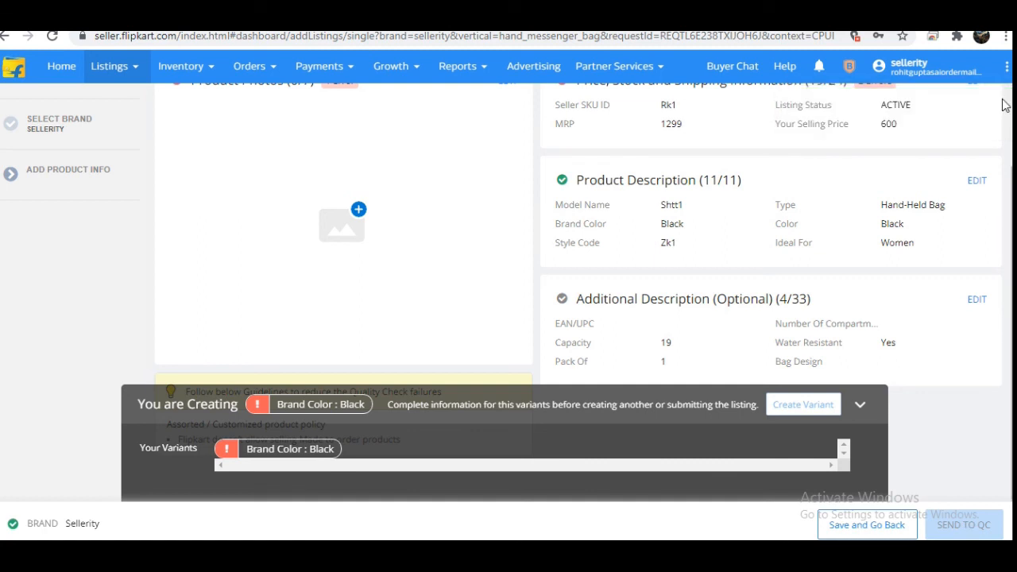